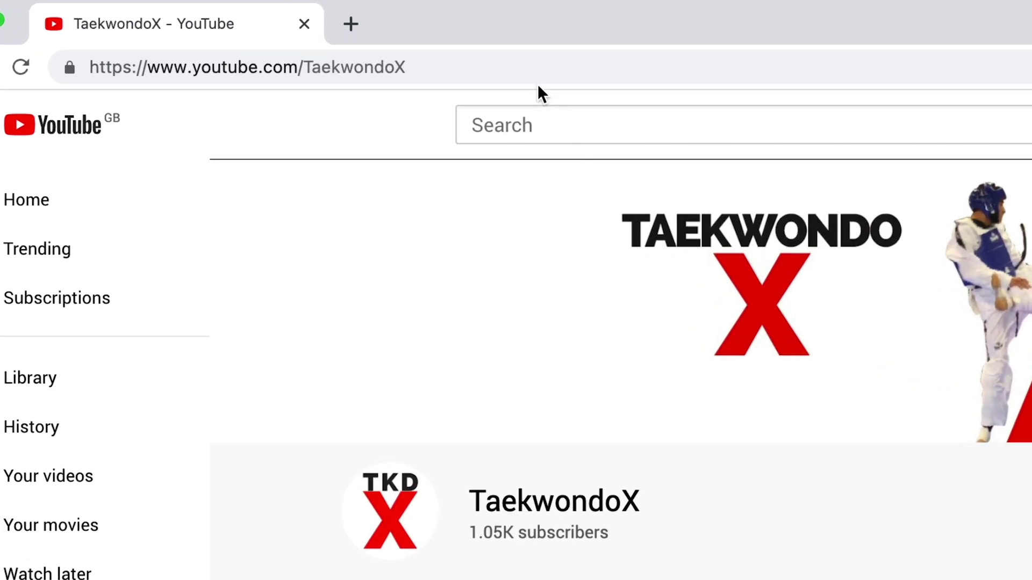
# Select the full TaekwondoX channel page address in the browser's address bar.
pyautogui.click(308, 36)
pyautogui.press('super+a')
# Go to the Customization Layout page and point out the featured video heading.
pyautogui.click(484, 242)
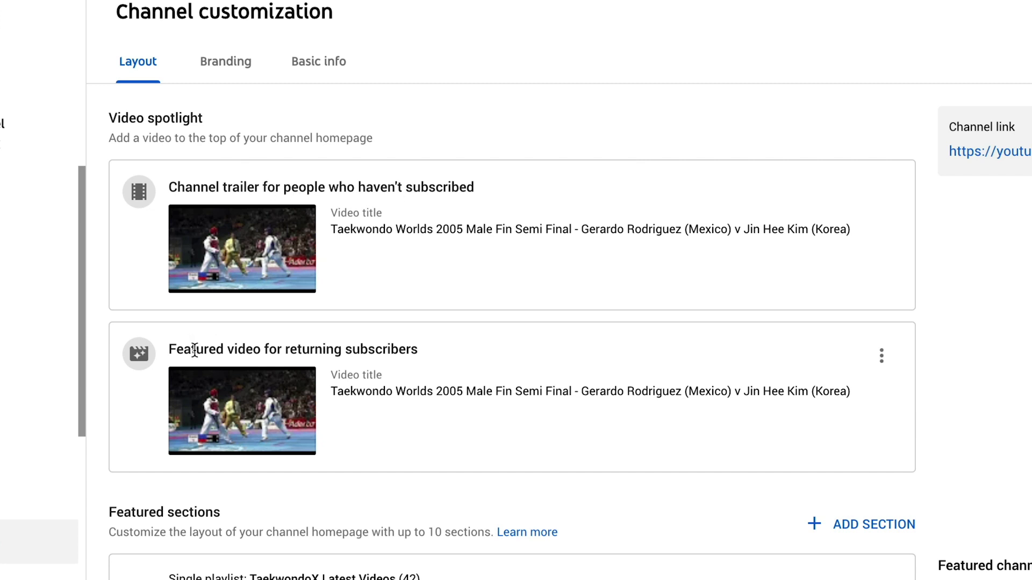
pyautogui.moveTo(191, 349); pyautogui.dragTo(405, 347)
pyautogui.click(390, 348)
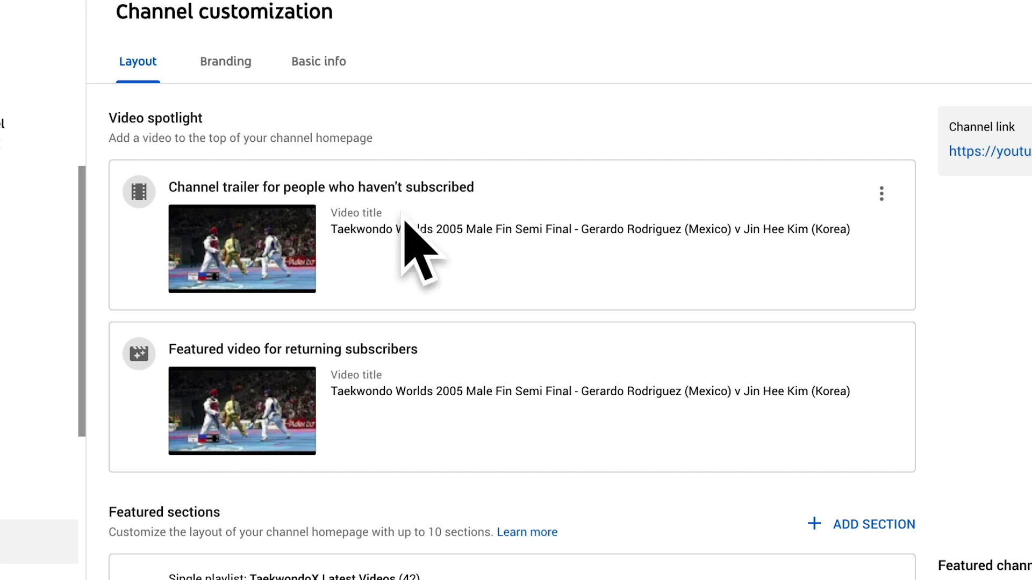
pyautogui.scroll(-2, 440, 237)
pyautogui.scroll(2, 440, 237)
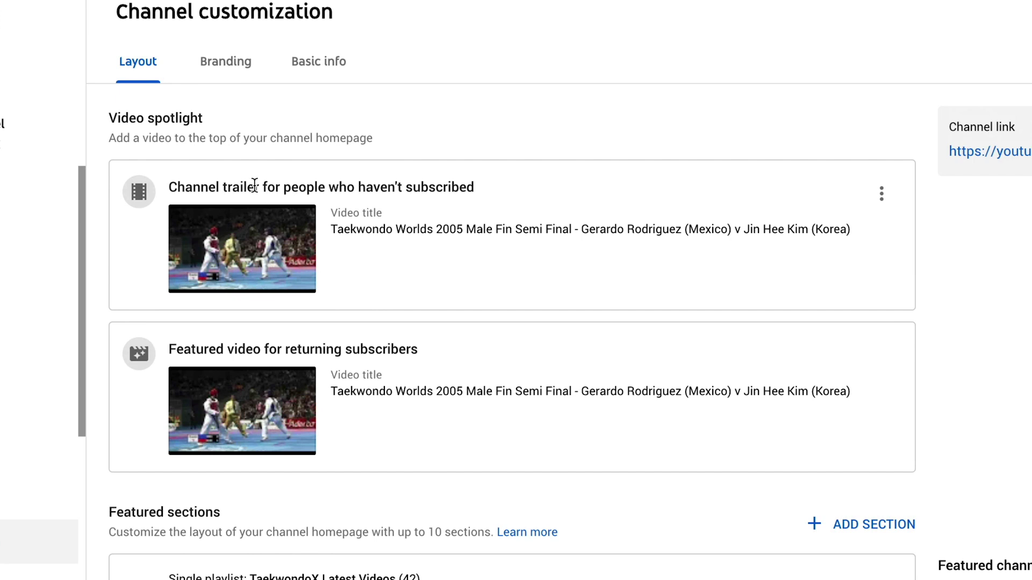
# Point out the trailer-for-non-subscribers and returning-subscribers headings on the Layout tab.
pyautogui.moveTo(259, 185); pyautogui.dragTo(473, 186)
pyautogui.click(428, 265)
pyautogui.moveTo(316, 349); pyautogui.dragTo(424, 358)
pyautogui.click(410, 345)
# Set the channel trailer to the Taekwondo Worlds 2005 Male Fin Final video.
pyautogui.click(888, 196)
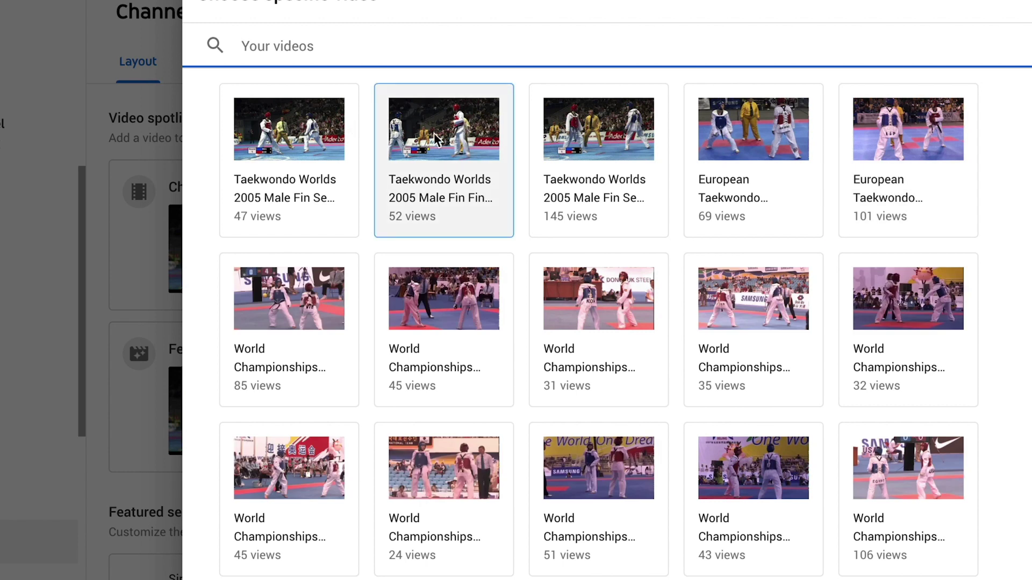
pyautogui.scroll(-1, 289, 137)
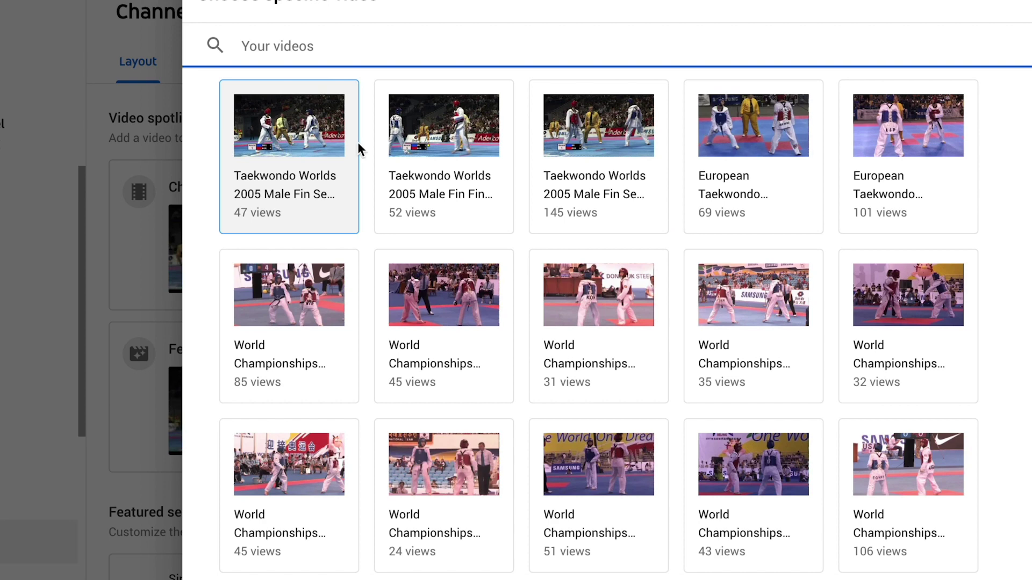
pyautogui.click(442, 145)
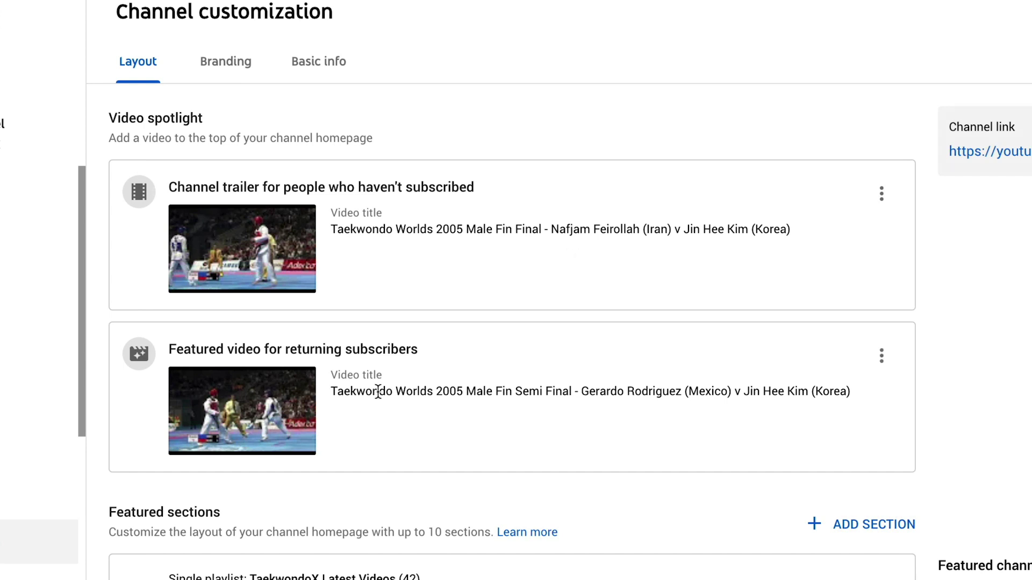
# Replace the returning-subscriber featured video with the 2005 Male Fin Final video.
pyautogui.moveTo(392, 391); pyautogui.dragTo(583, 391)
pyautogui.click(455, 351)
pyautogui.click(881, 355)
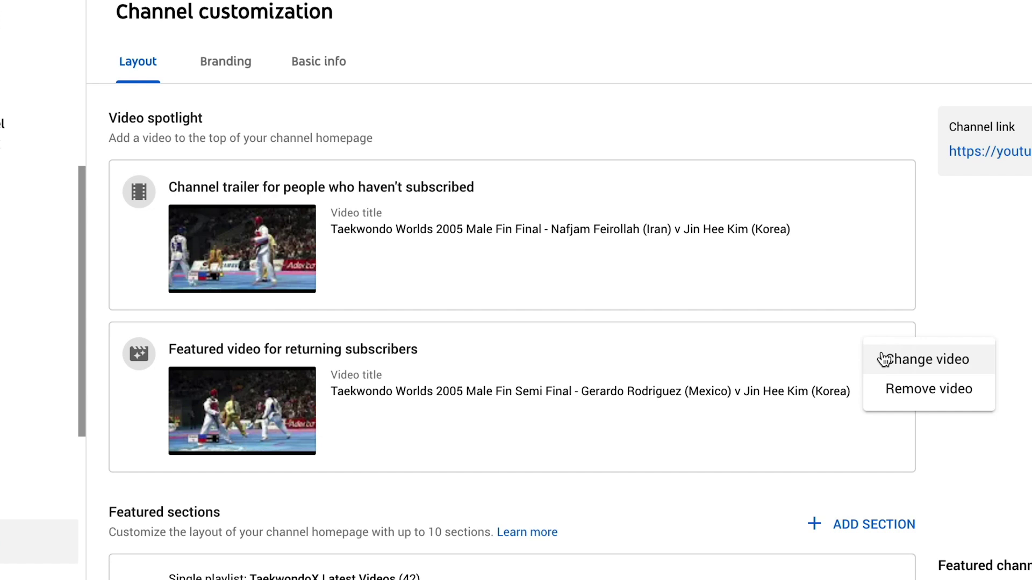
pyautogui.click(934, 368)
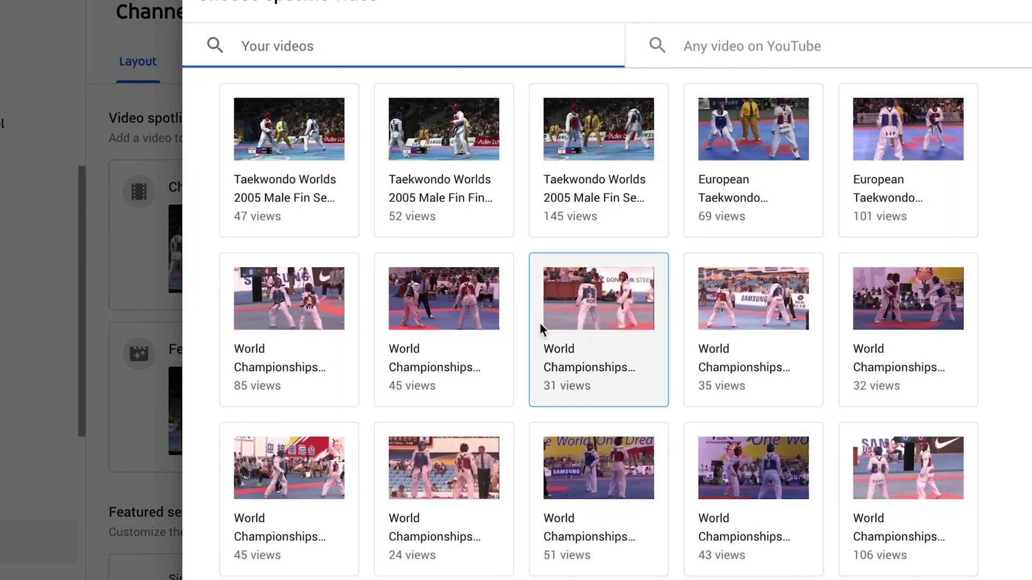
pyautogui.click(439, 144)
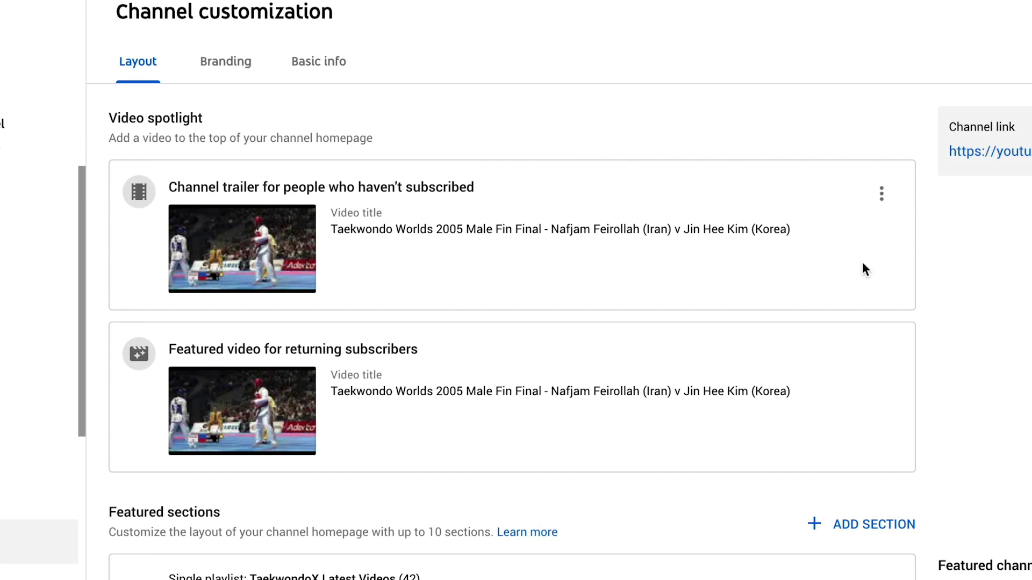
# Review the four single-playlist featured sections and bring up the ADD SECTION menu.
pyautogui.scroll(-5, 862, 267)
pyautogui.scroll(-1, 865, 268)
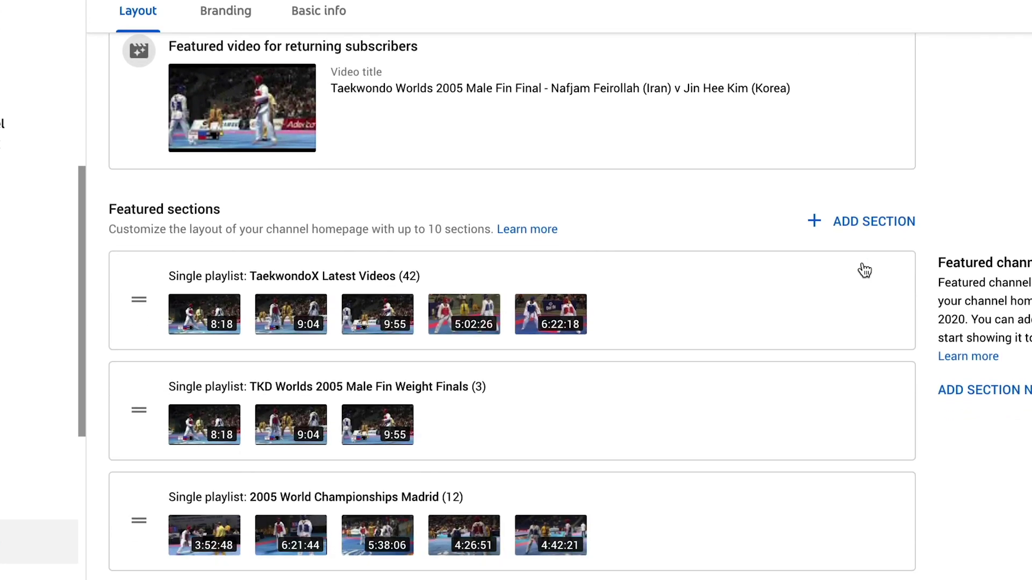
pyautogui.scroll(-5, 830, 270)
pyautogui.scroll(3, 828, 264)
pyautogui.scroll(-1, 828, 264)
pyautogui.scroll(-2, 690, 218)
pyautogui.scroll(2, 702, 226)
pyautogui.scroll(-1, 703, 226)
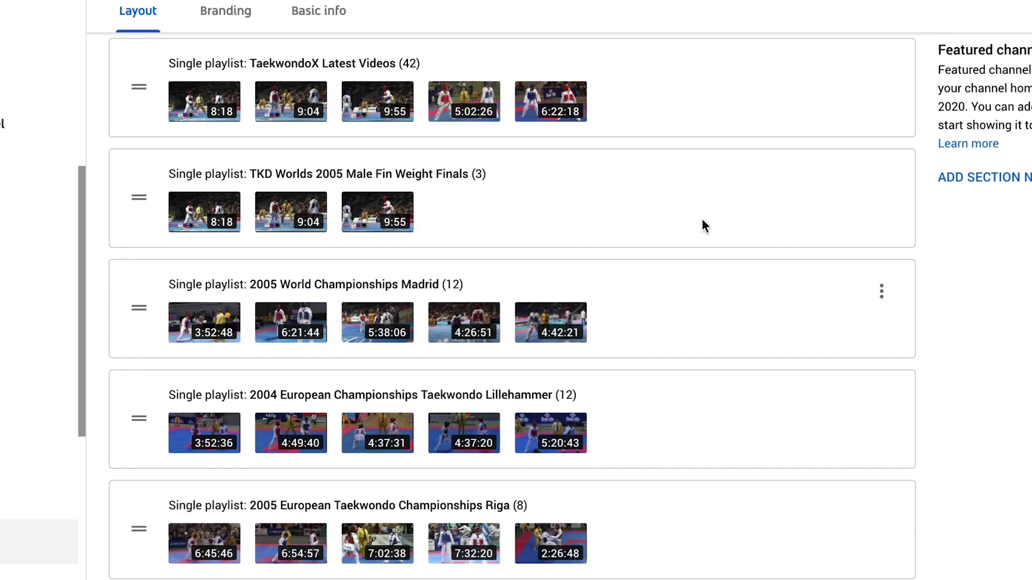
pyautogui.scroll(4, 702, 223)
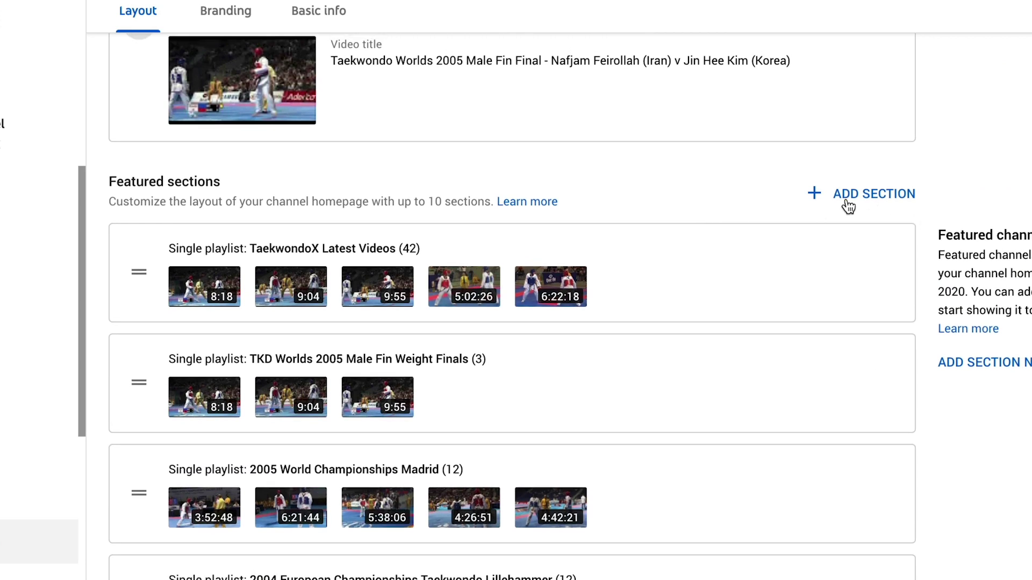
pyautogui.click(854, 196)
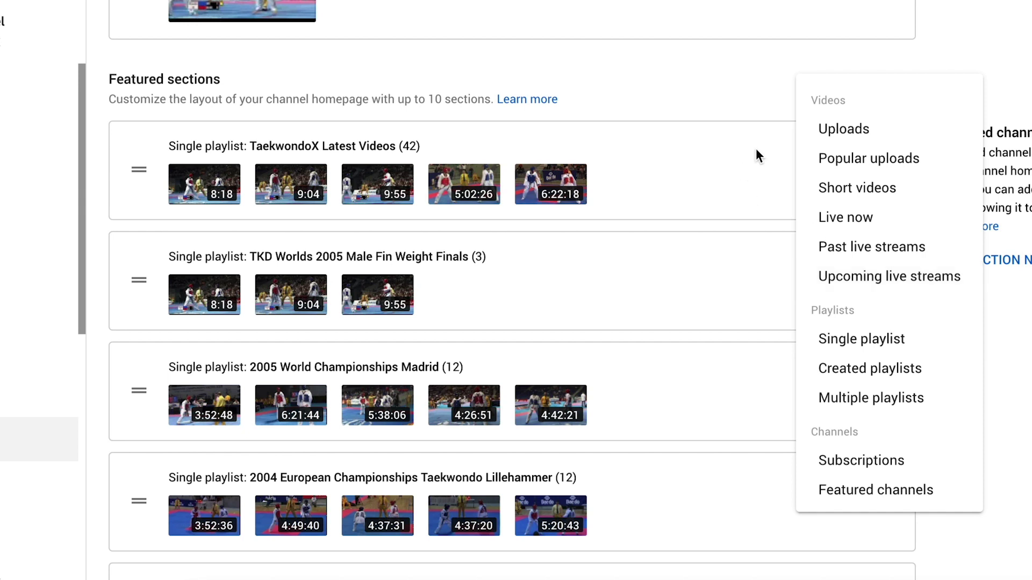
pyautogui.click(735, 89)
pyautogui.scroll(6, 737, 94)
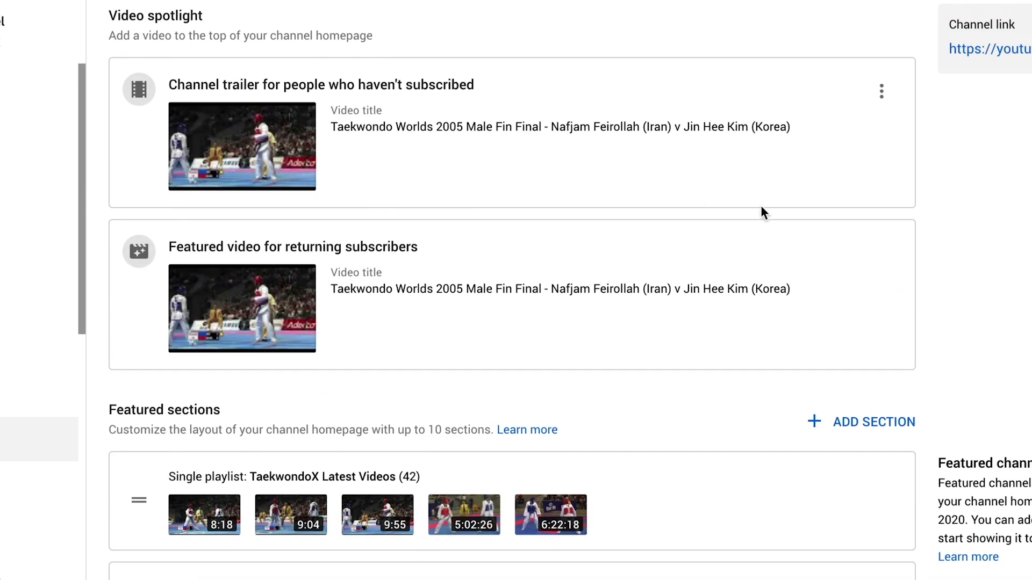
pyautogui.moveTo(227, 85); pyautogui.dragTo(472, 85)
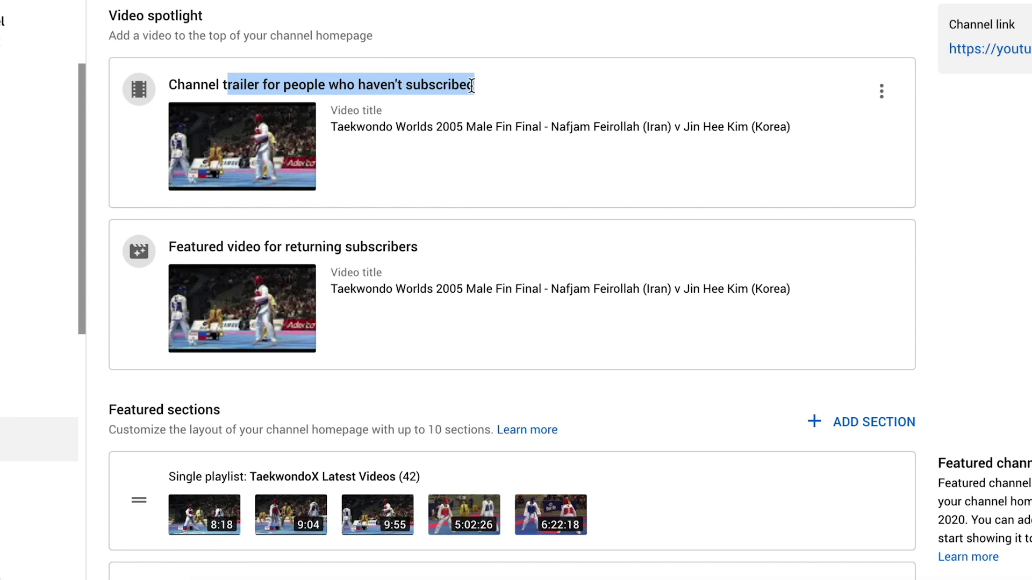
pyautogui.click(882, 92)
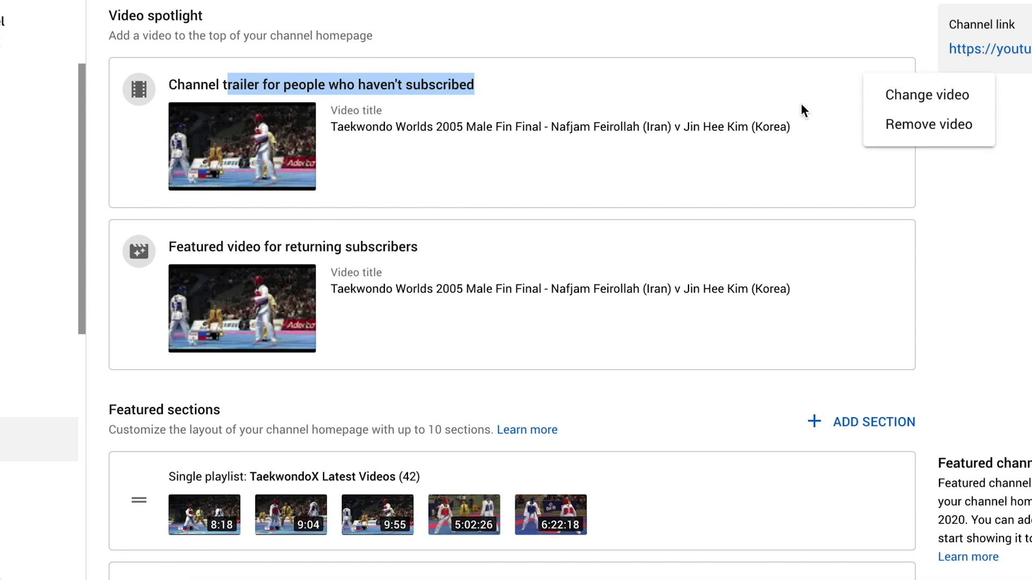
pyautogui.click(927, 94)
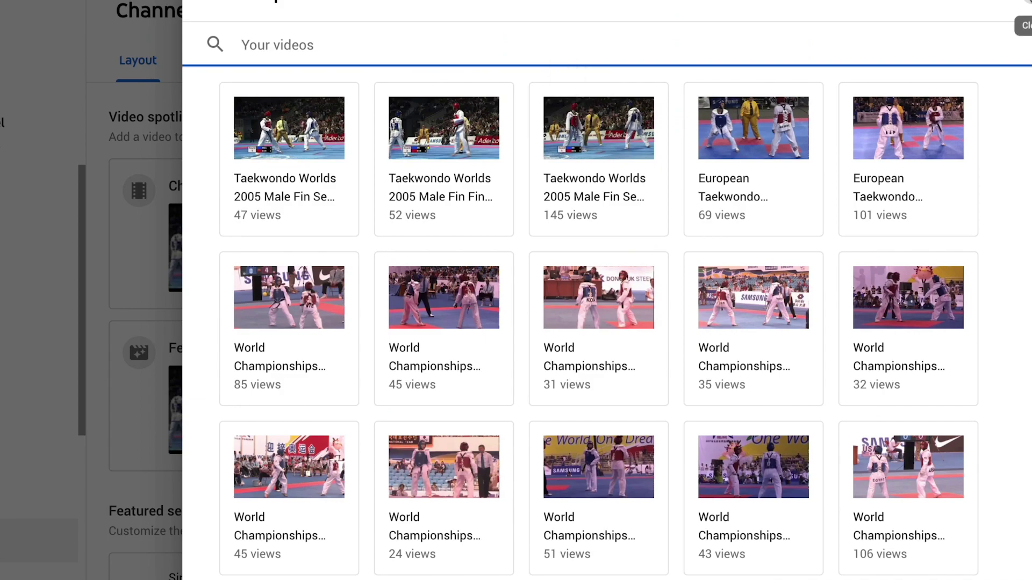
pyautogui.click(1019, 7)
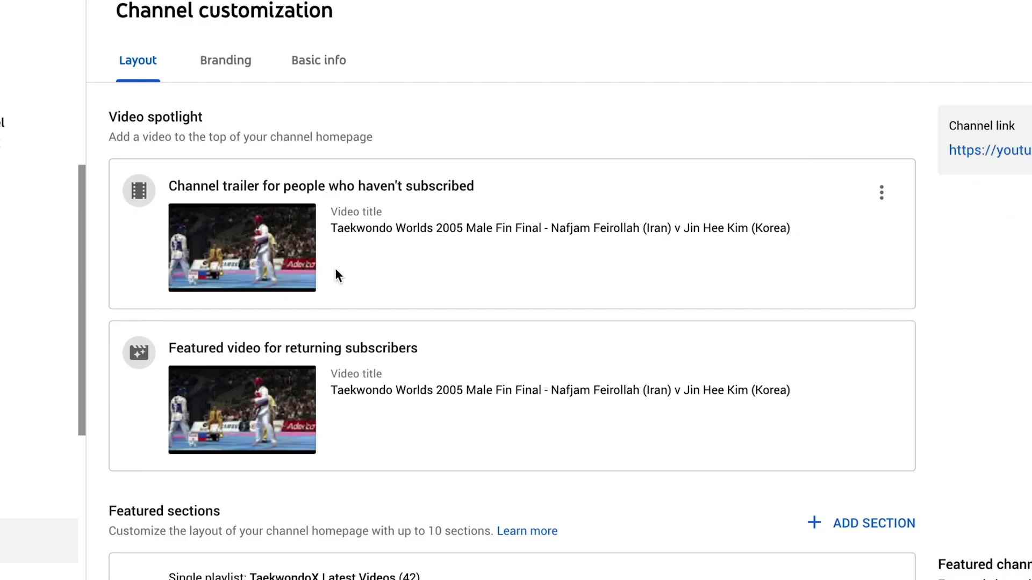
pyautogui.scroll(-3, 360, 306)
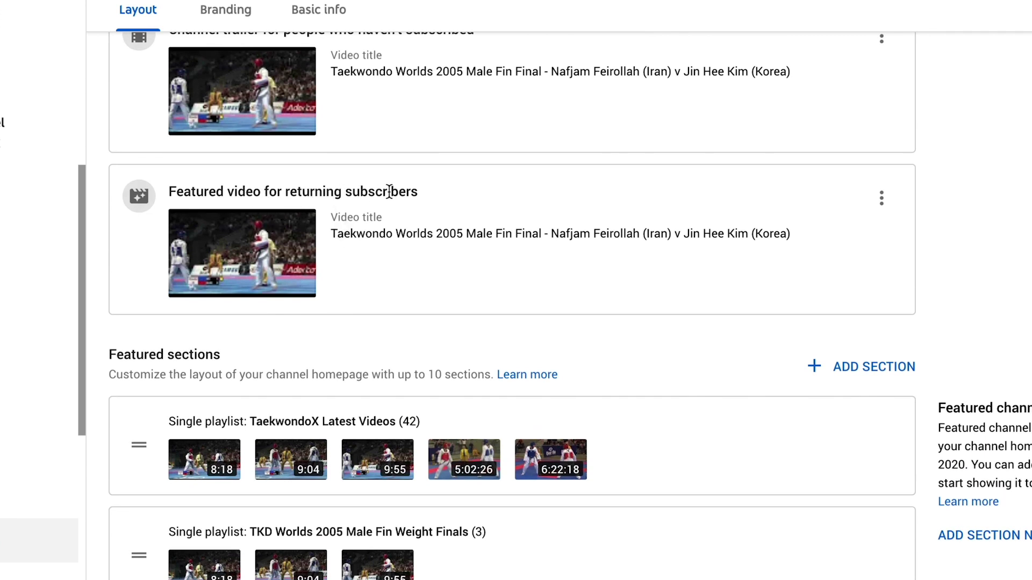
pyautogui.scroll(-4, 450, 215)
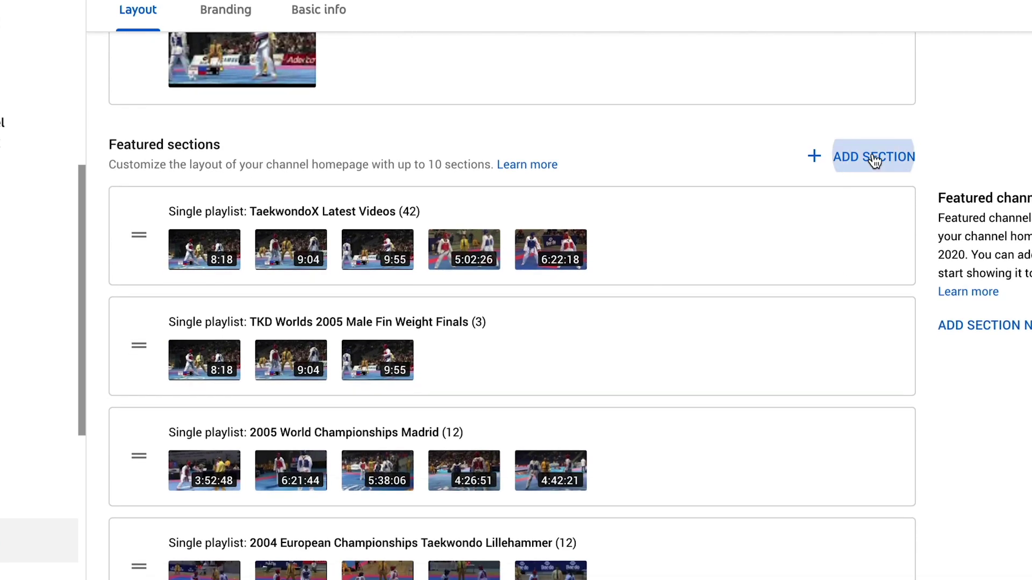
# Add a single-playlist section showing the TaekwondoX Latest Videos playlist.
pyautogui.click(874, 157)
pyautogui.scroll(-2, 885, 123)
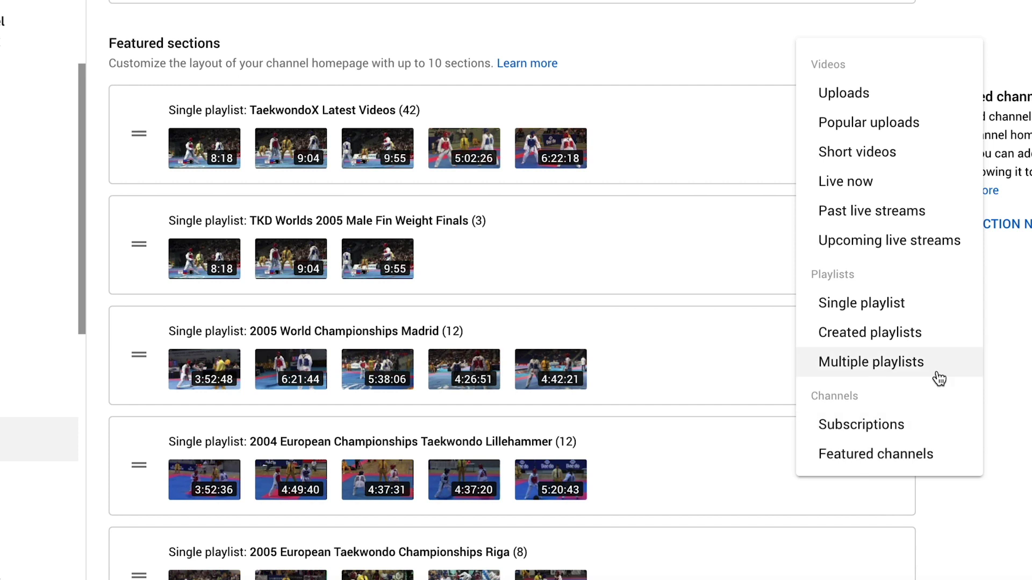
pyautogui.click(900, 308)
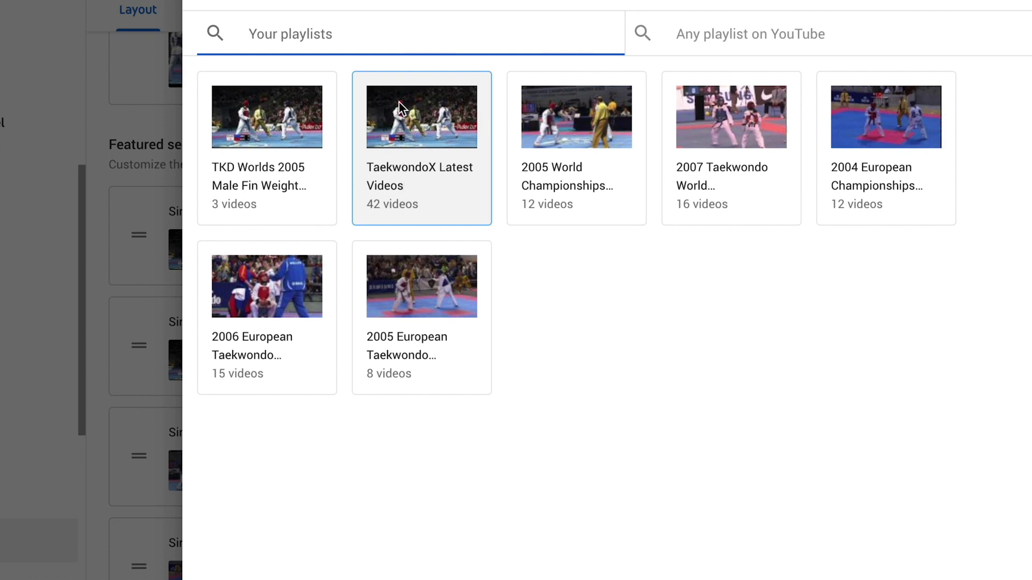
pyautogui.click(405, 124)
pyautogui.scroll(-5, 714, 269)
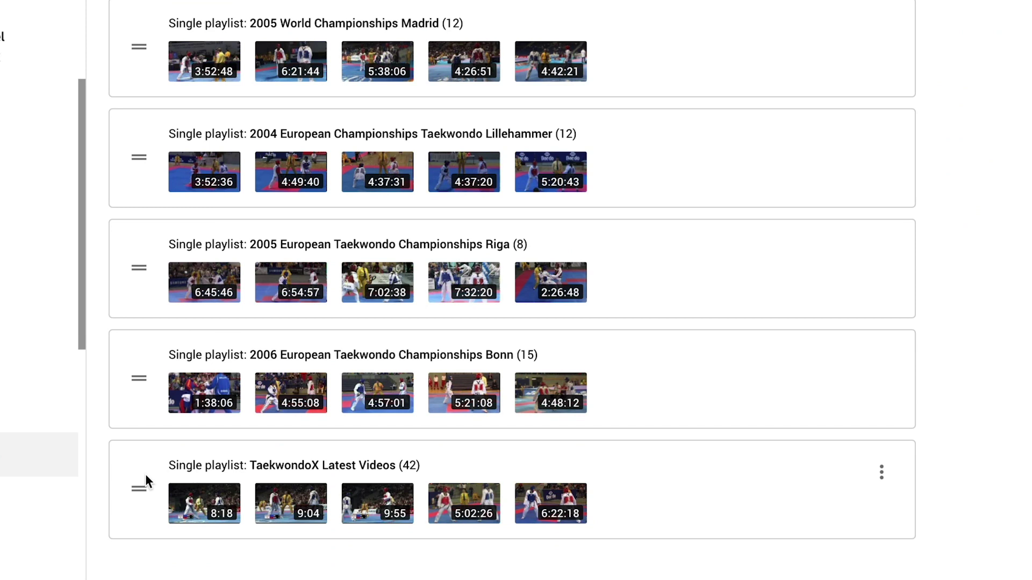
pyautogui.scroll(1, 142, 497)
# Move TaekwondoX Latest Videos up and the 2004 European Lillehammer section into second place.
pyautogui.moveTo(142, 497); pyautogui.dragTo(138, 124)
pyautogui.scroll(2, 152, 135)
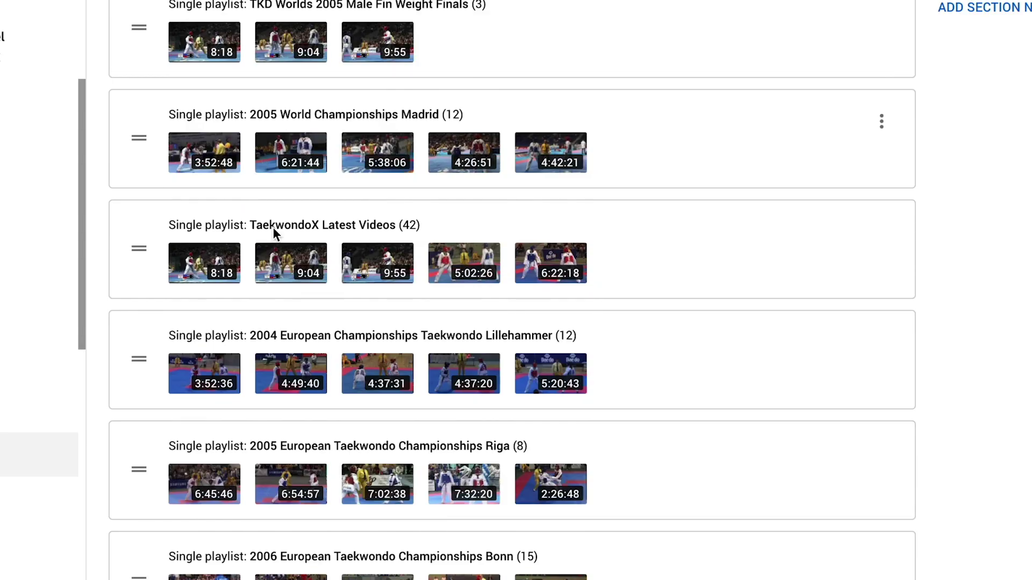
pyautogui.moveTo(139, 353); pyautogui.dragTo(142, 113)
pyautogui.scroll(2, 142, 114)
pyautogui.moveTo(139, 356); pyautogui.dragTo(150, 519)
pyautogui.scroll(5, 351, 343)
pyautogui.scroll(4, 955, 177)
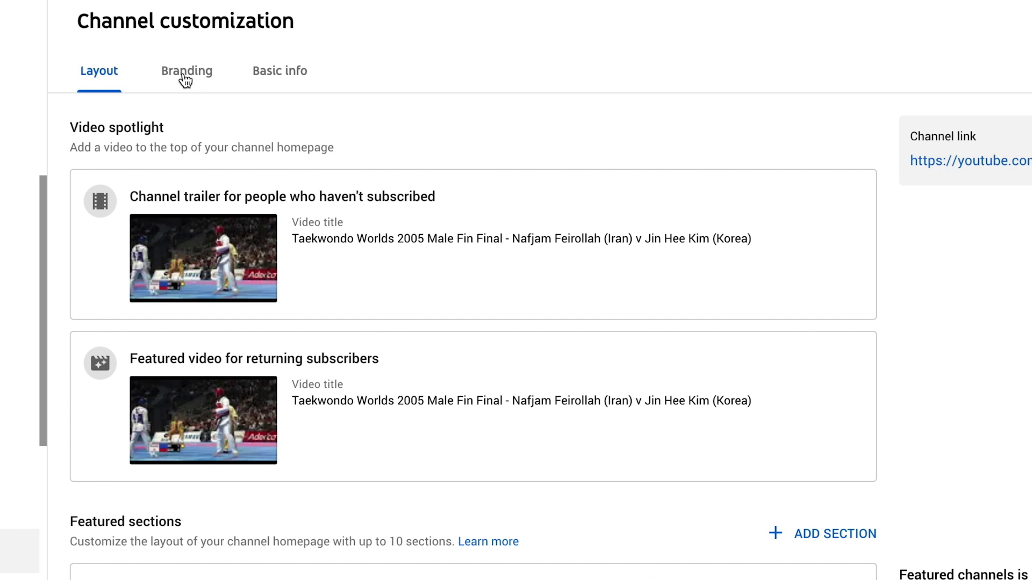
# On the Branding tab, point out the profile picture's 98 x 98 minimum and PNG or GIF types.
pyautogui.click(186, 80)
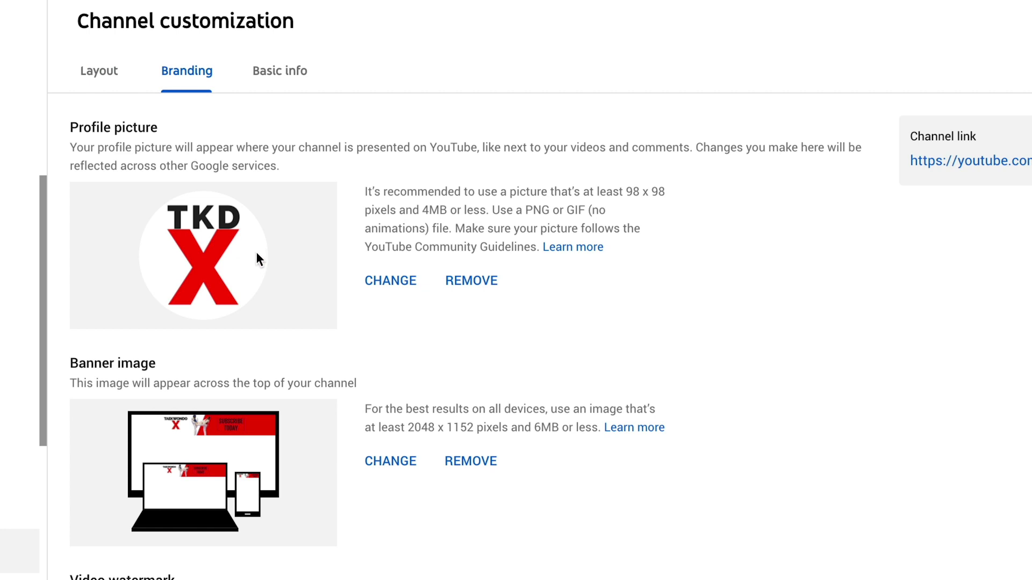
pyautogui.scroll(-1, 256, 259)
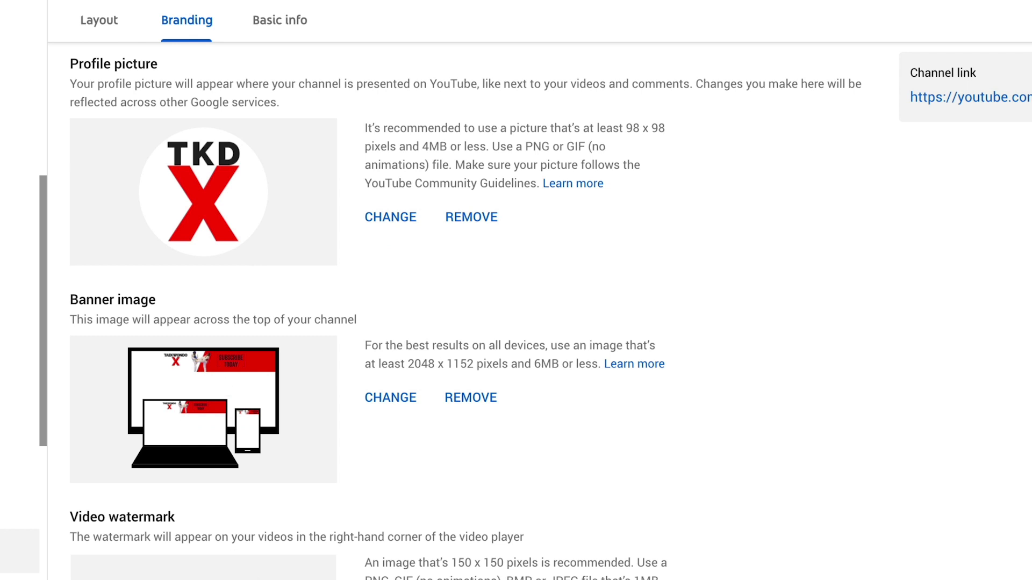
pyautogui.scroll(-2, 253, 471)
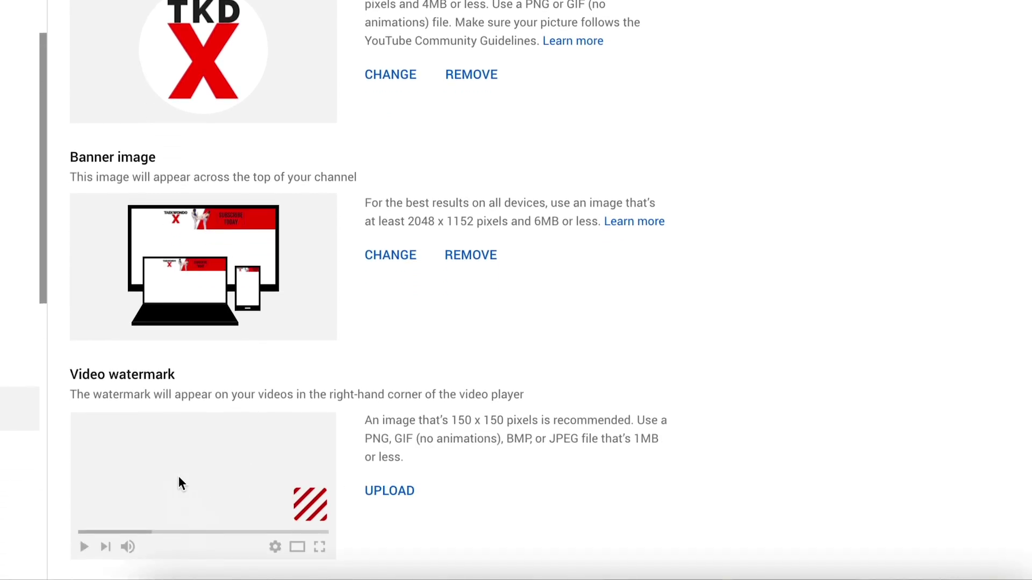
pyautogui.scroll(2, 434, 138)
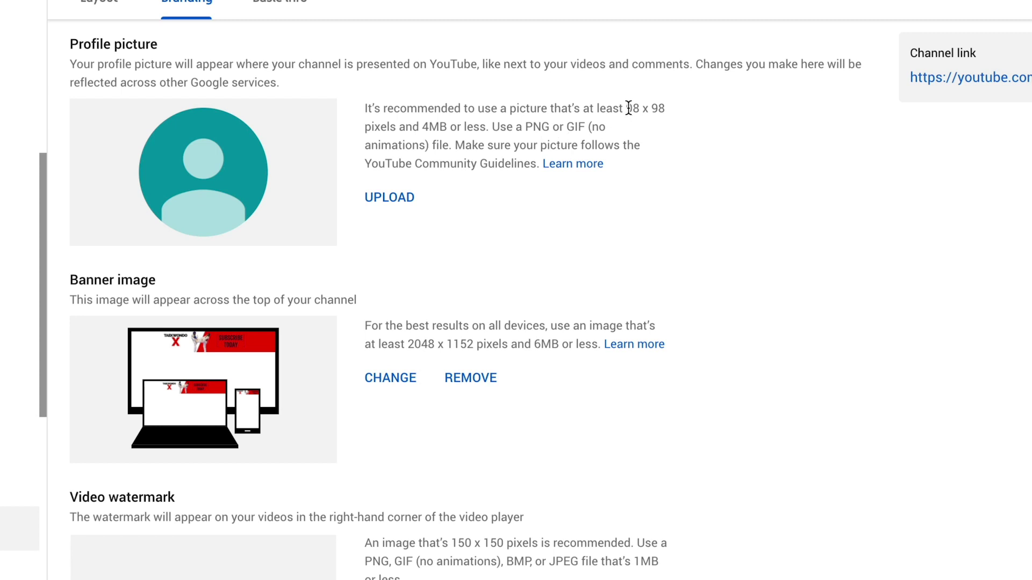
pyautogui.moveTo(627, 107); pyautogui.dragTo(669, 109)
pyautogui.click(662, 136)
pyautogui.moveTo(526, 127); pyautogui.dragTo(586, 127)
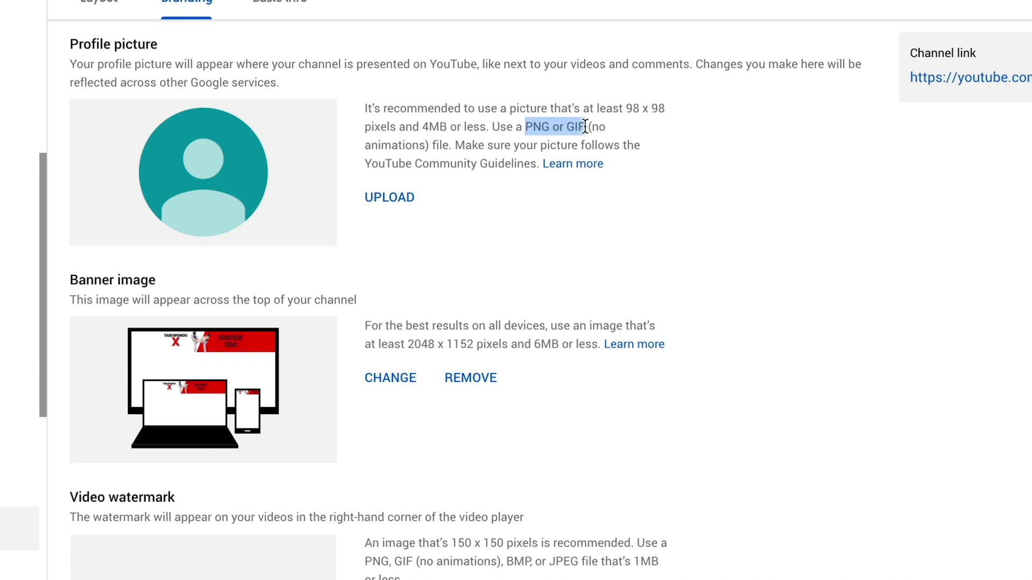
# Upload the TaekwondoX Profile.png TKD X logo as profile picture, cropped to the full image.
pyautogui.click(423, 145)
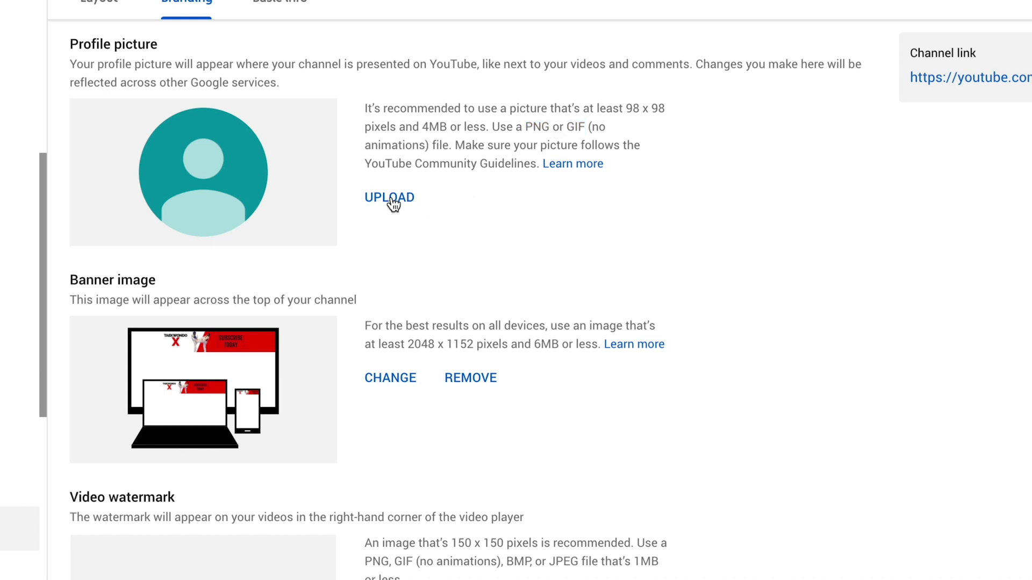
pyautogui.click(393, 203)
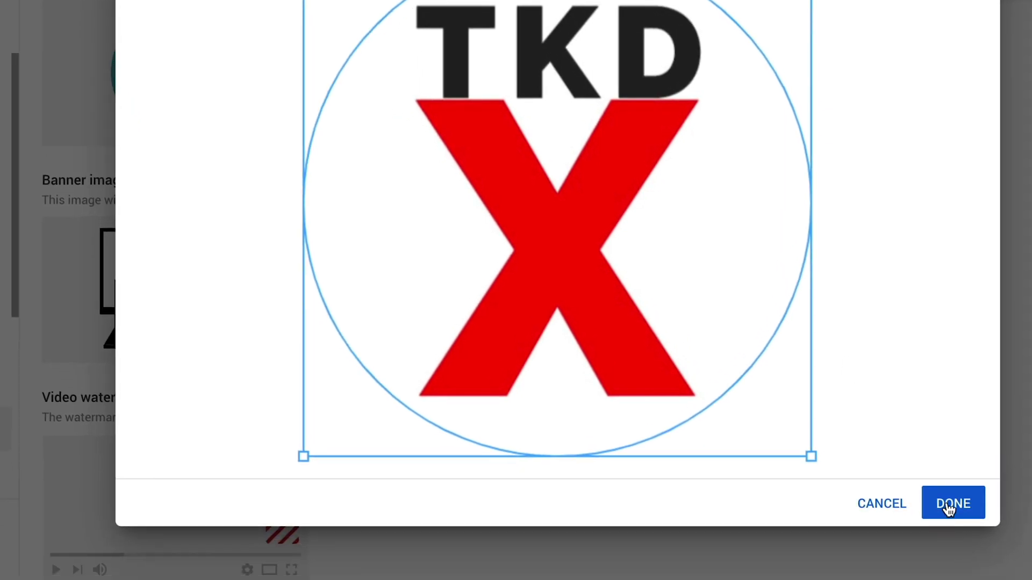
pyautogui.click(949, 508)
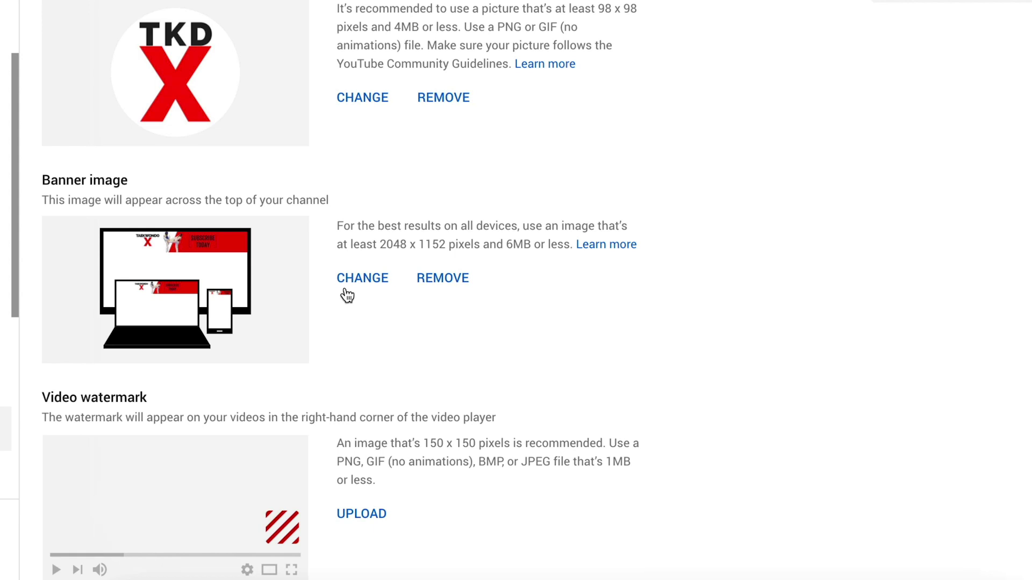
pyautogui.click(372, 284)
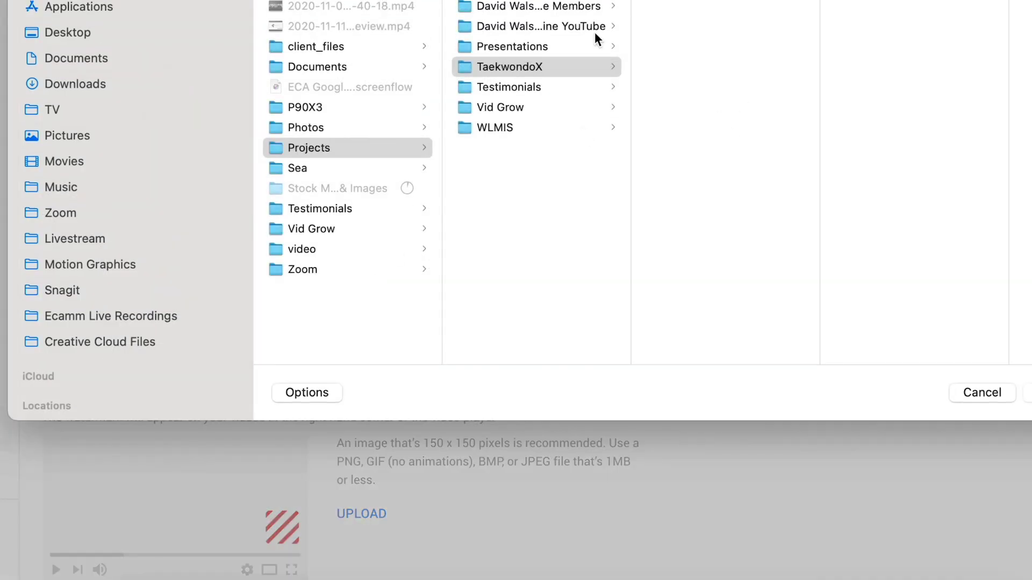
pyautogui.click(981, 393)
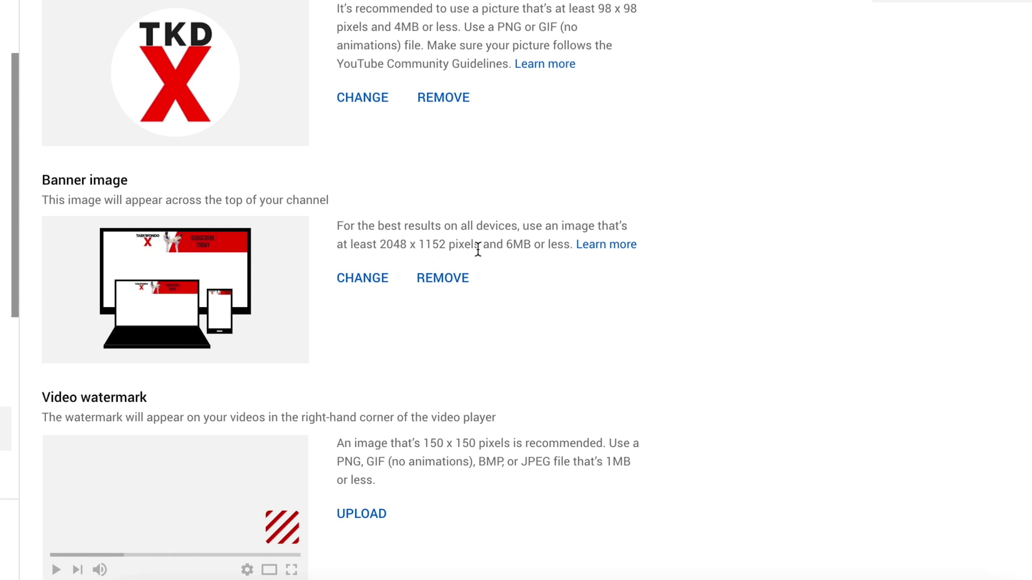
pyautogui.moveTo(506, 243); pyautogui.dragTo(519, 243)
# Upload TaekwondoX Profile.png as the watermark, crop it, and display it for the entire video.
pyautogui.click(372, 519)
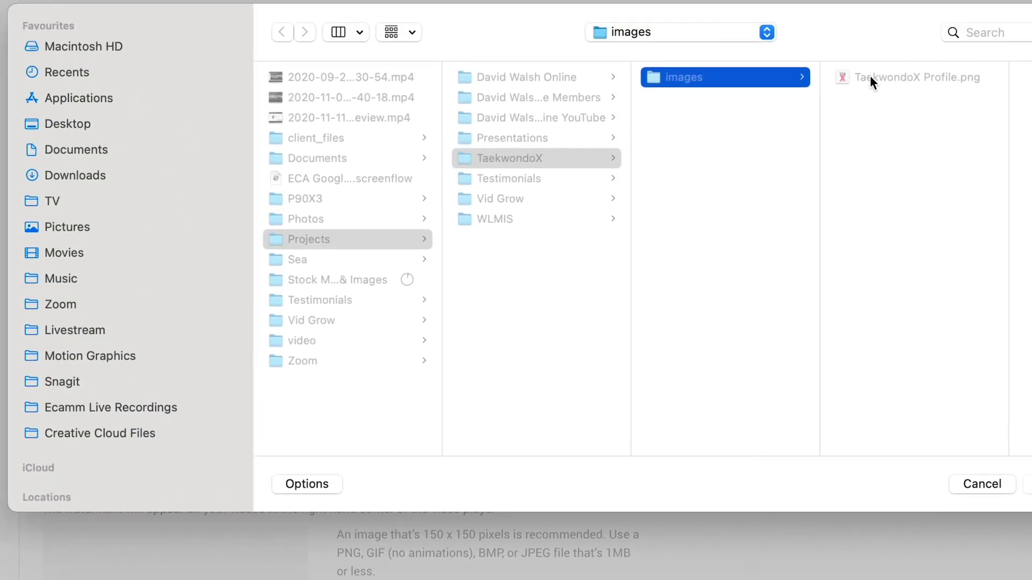
pyautogui.click(870, 77)
pyautogui.press('Return')
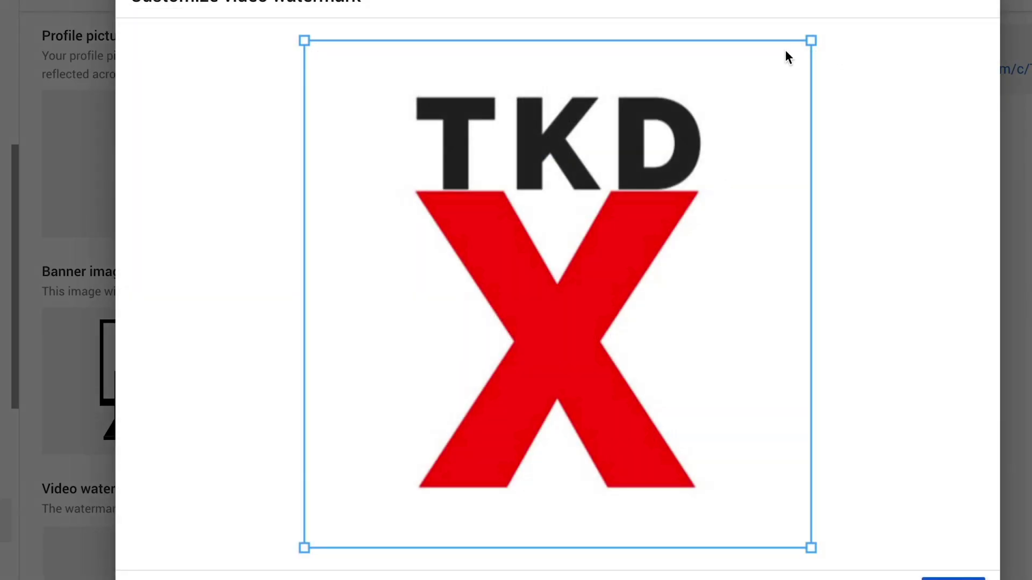
pyautogui.moveTo(811, 41); pyautogui.dragTo(772, 65)
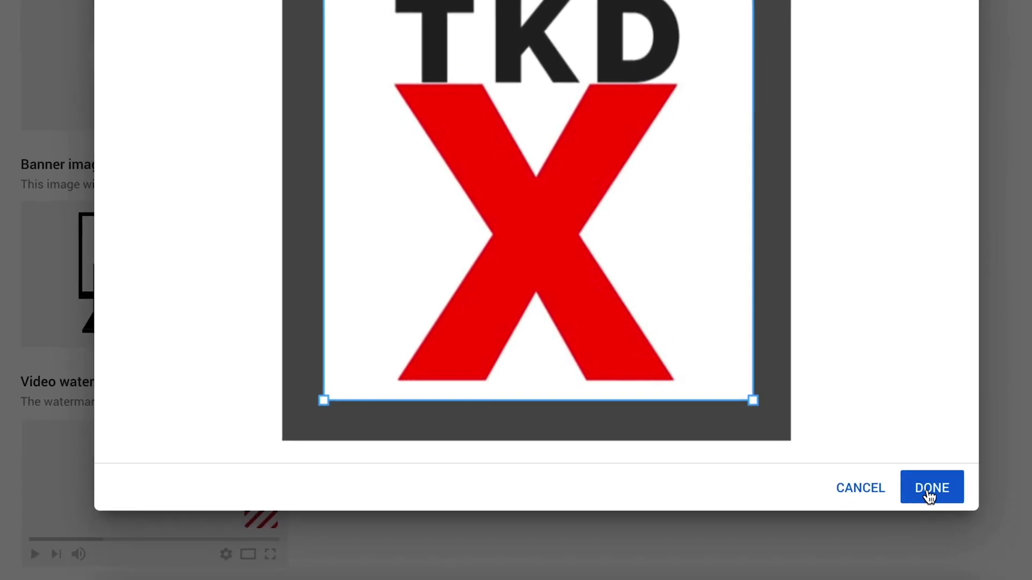
pyautogui.click(930, 497)
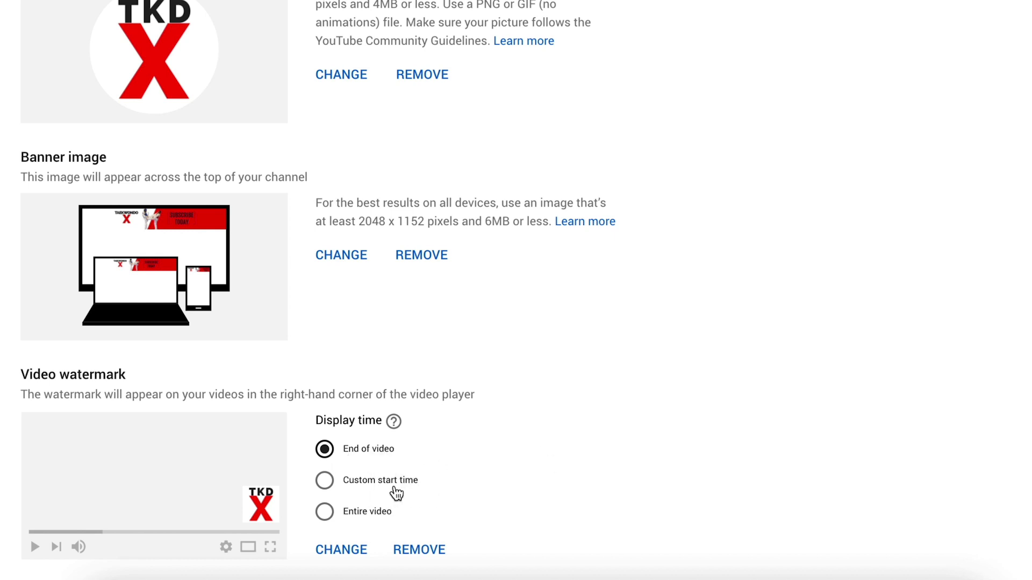
pyautogui.click(325, 511)
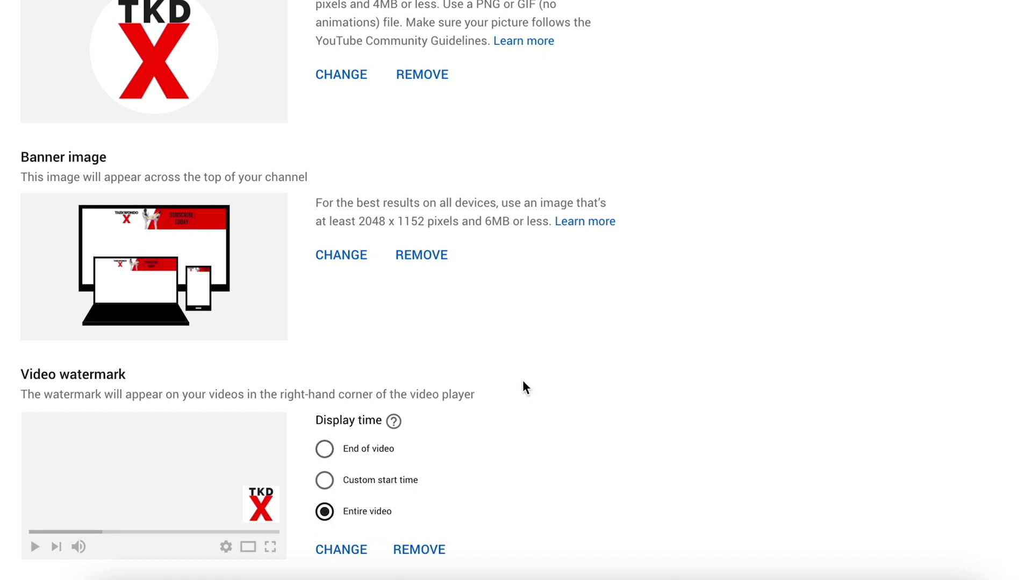
pyautogui.scroll(4, 955, 158)
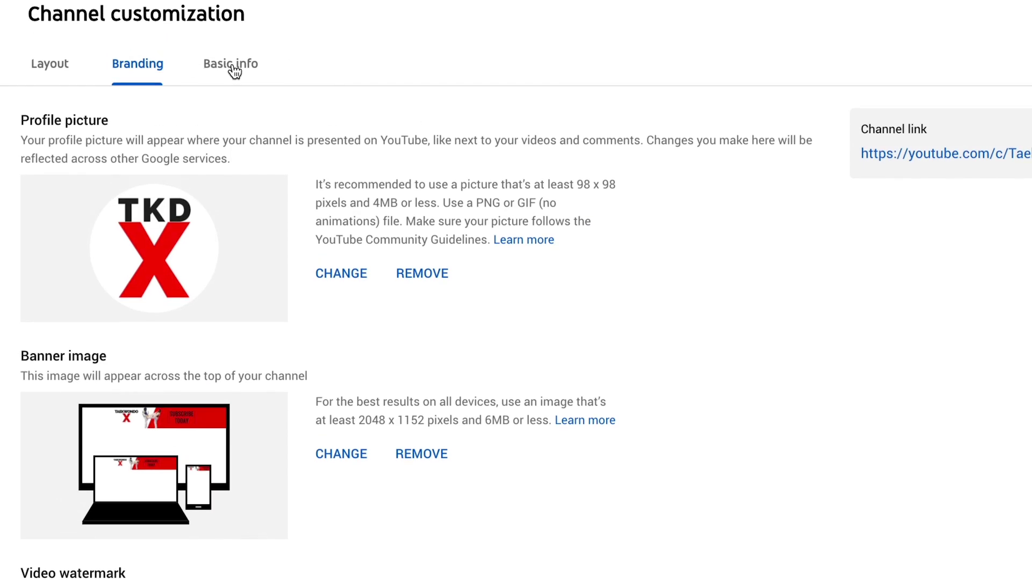
# On Basic info, highlight the Taekwondo Opens and World Taekwondo Championships description keywords.
pyautogui.click(233, 68)
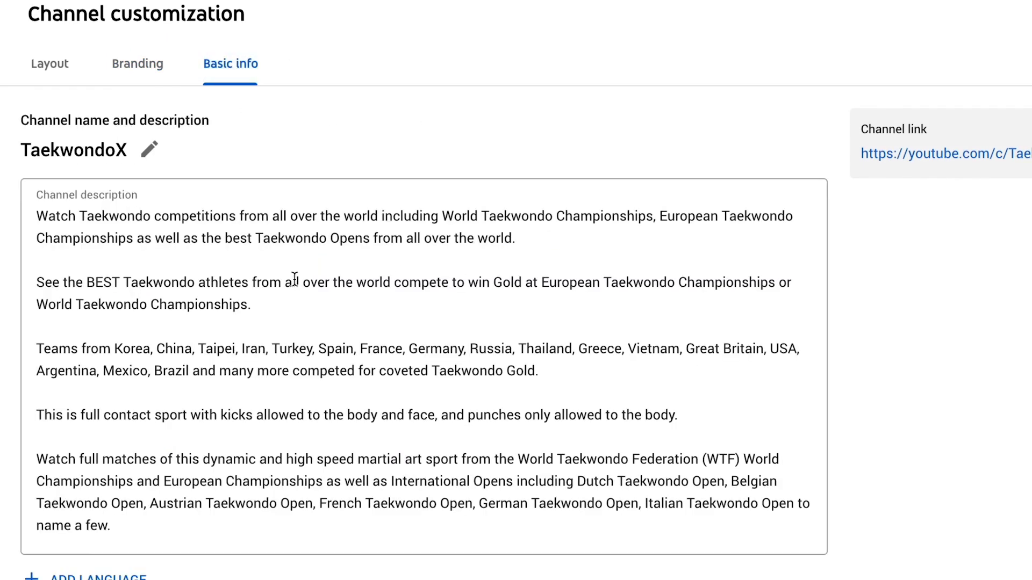
pyautogui.scroll(-2, 417, 281)
pyautogui.scroll(2, 445, 276)
pyautogui.click(515, 296)
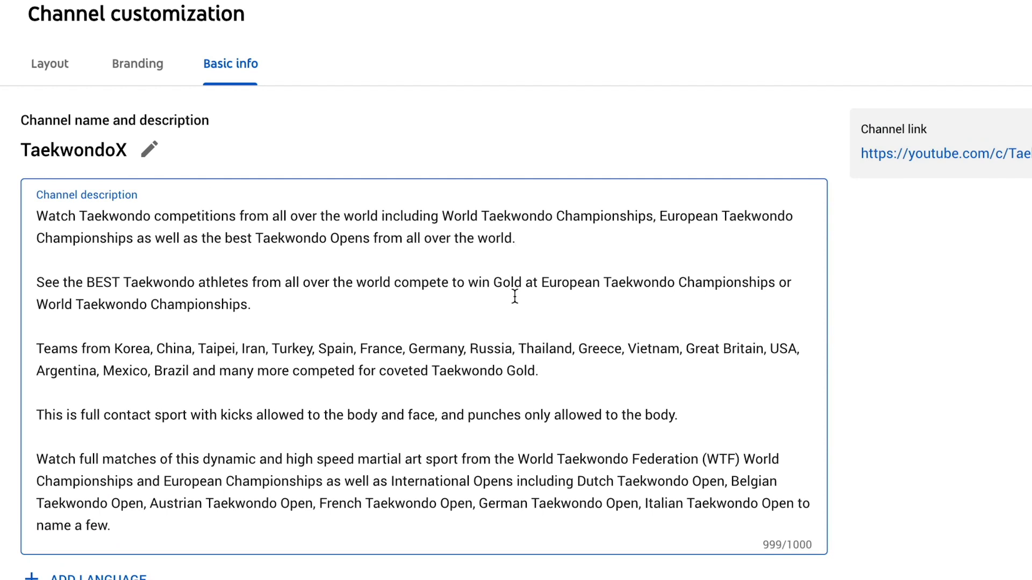
pyautogui.press('Up')
pyautogui.press('Up')
pyautogui.moveTo(257, 237); pyautogui.dragTo(370, 240)
pyautogui.click(265, 239)
pyautogui.moveTo(454, 217); pyautogui.dragTo(633, 221)
pyautogui.click(633, 221)
# Highlight the second paragraph's keywords and scroll down to the Links section.
pyautogui.scroll(-1, 247, 400)
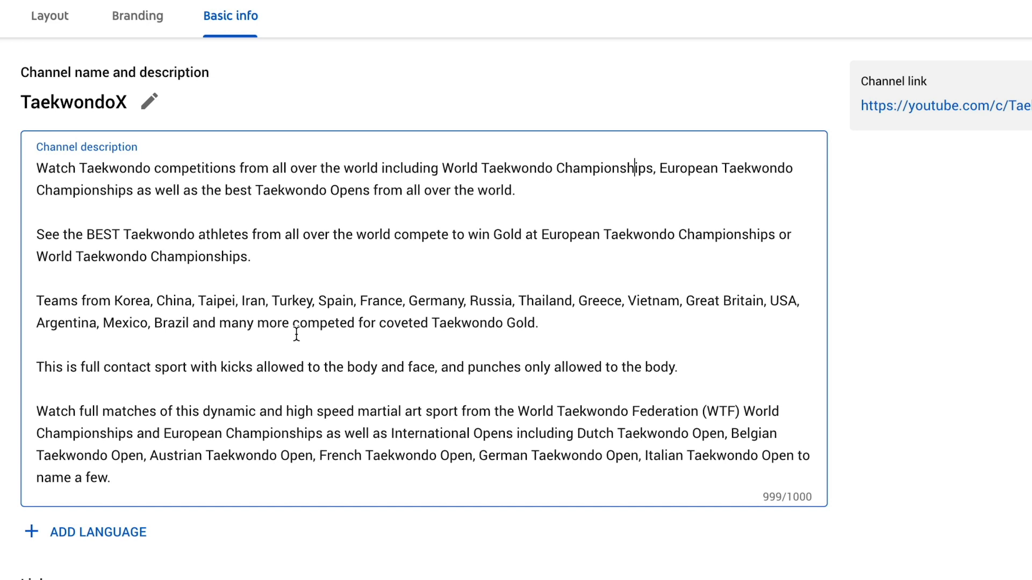
pyautogui.scroll(-2, 236, 357)
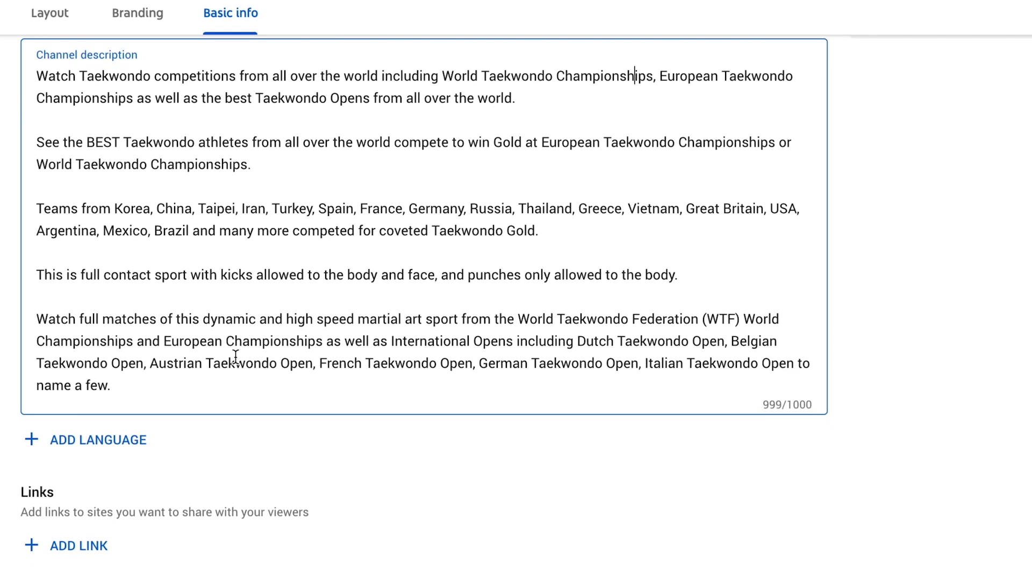
pyautogui.scroll(3, 235, 357)
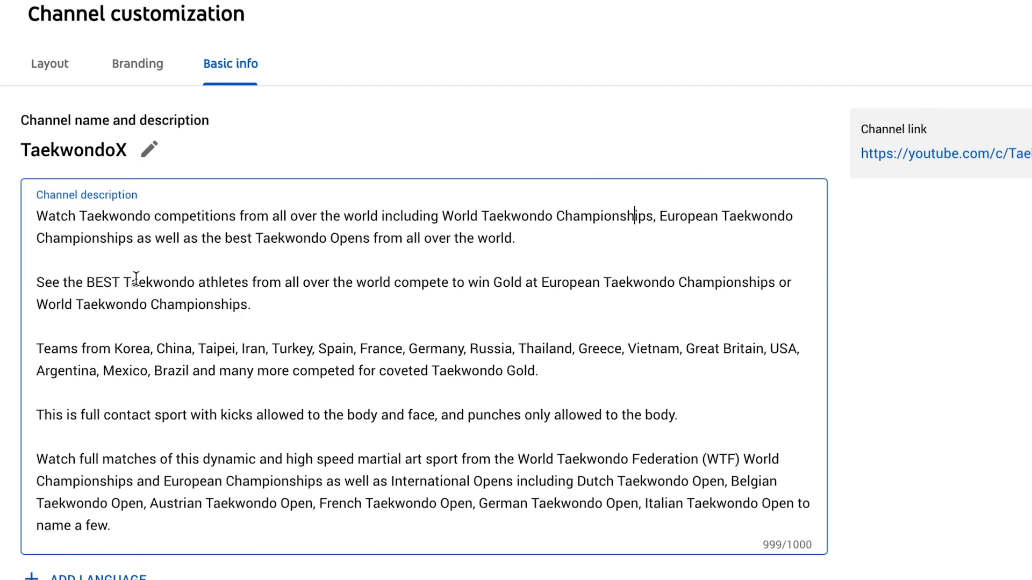
pyautogui.moveTo(124, 278); pyautogui.dragTo(356, 301)
pyautogui.click(292, 308)
pyautogui.scroll(-2, 350, 371)
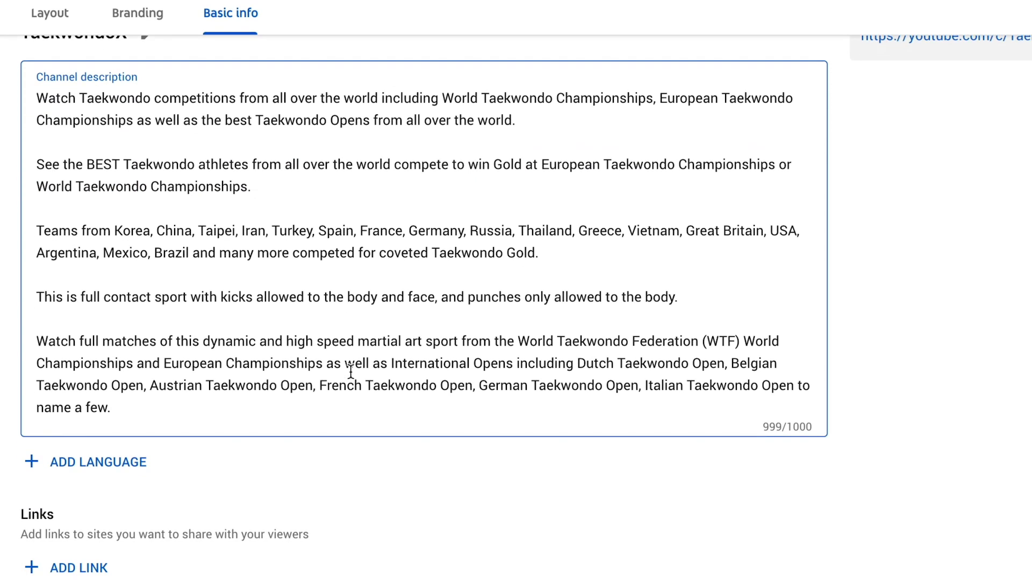
pyautogui.scroll(-3, 350, 370)
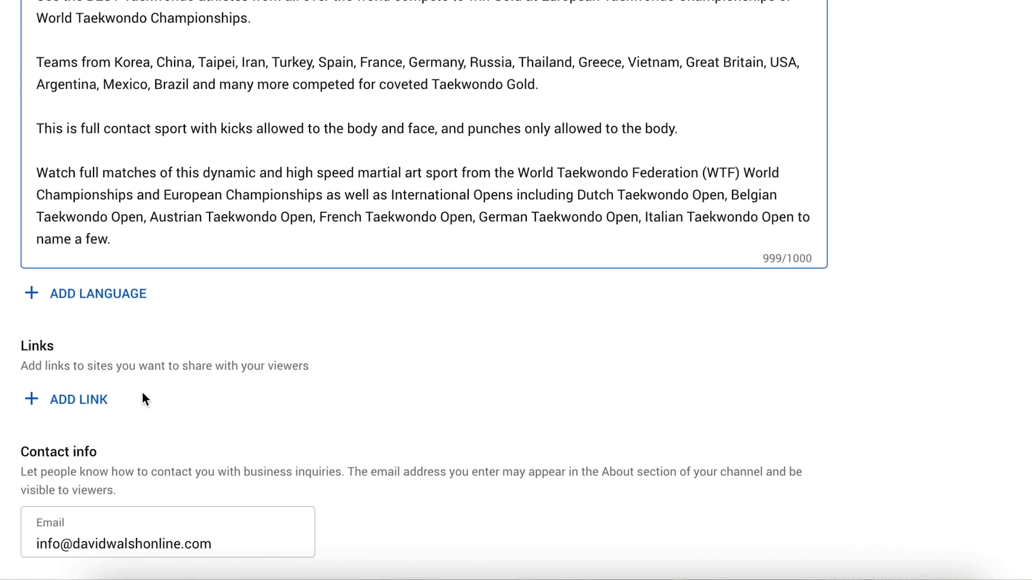
# Add a Facebook link and a second link entry, keeping the first 5 links on the banner.
pyautogui.click(75, 405)
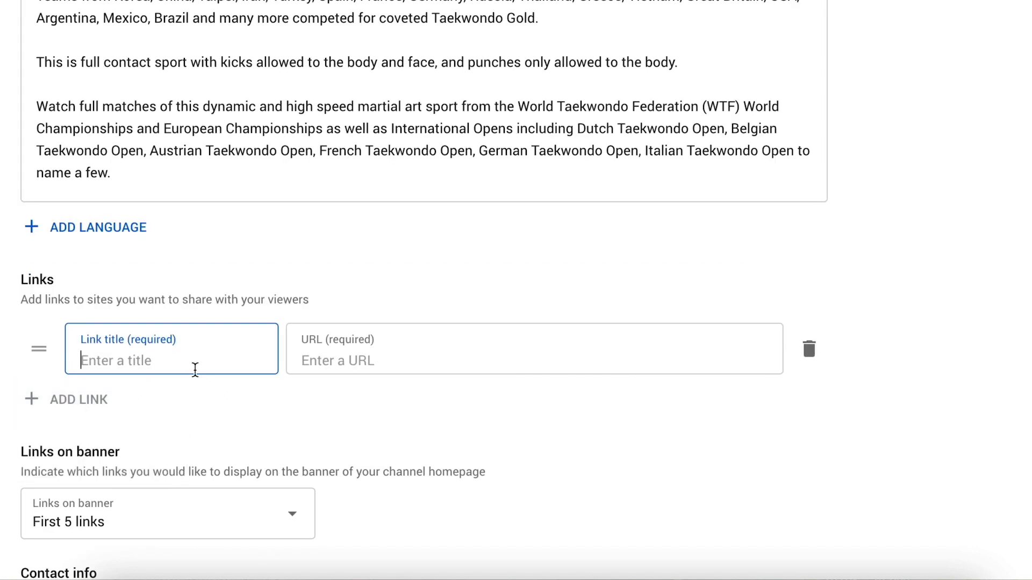
pyautogui.write('Facebook')
pyautogui.scroll(-2, 219, 403)
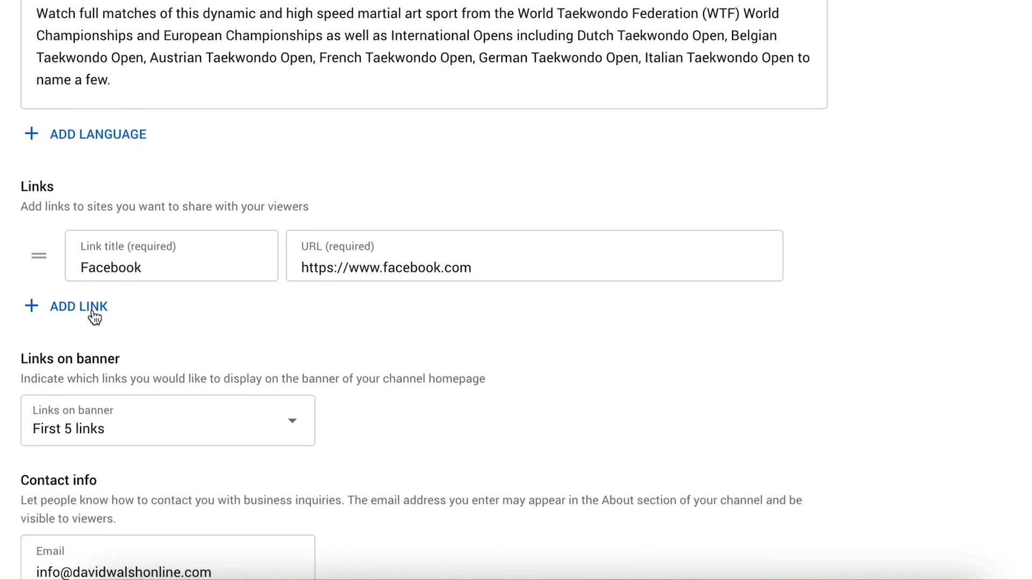
pyautogui.click(94, 308)
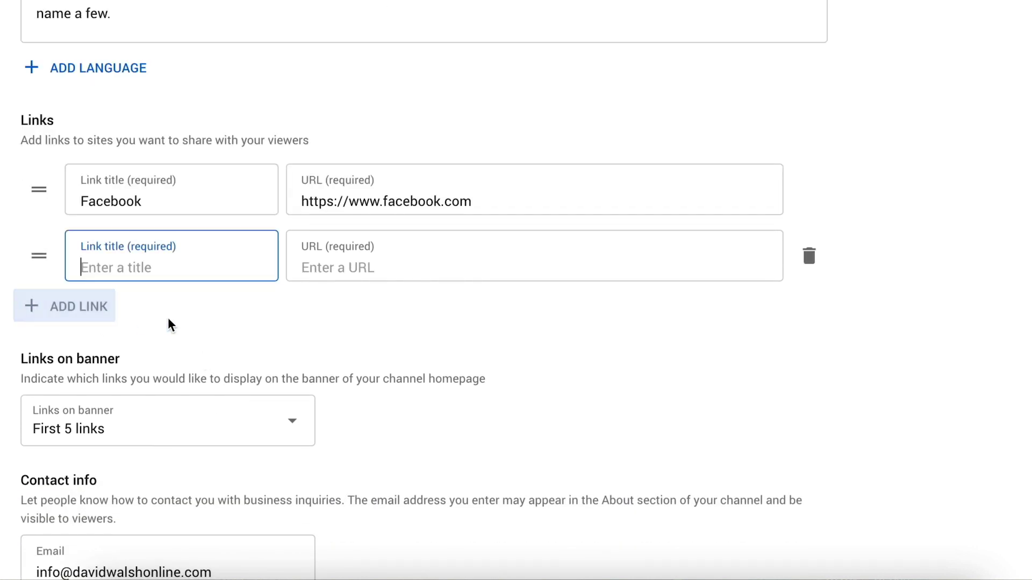
pyautogui.scroll(-1, 150, 329)
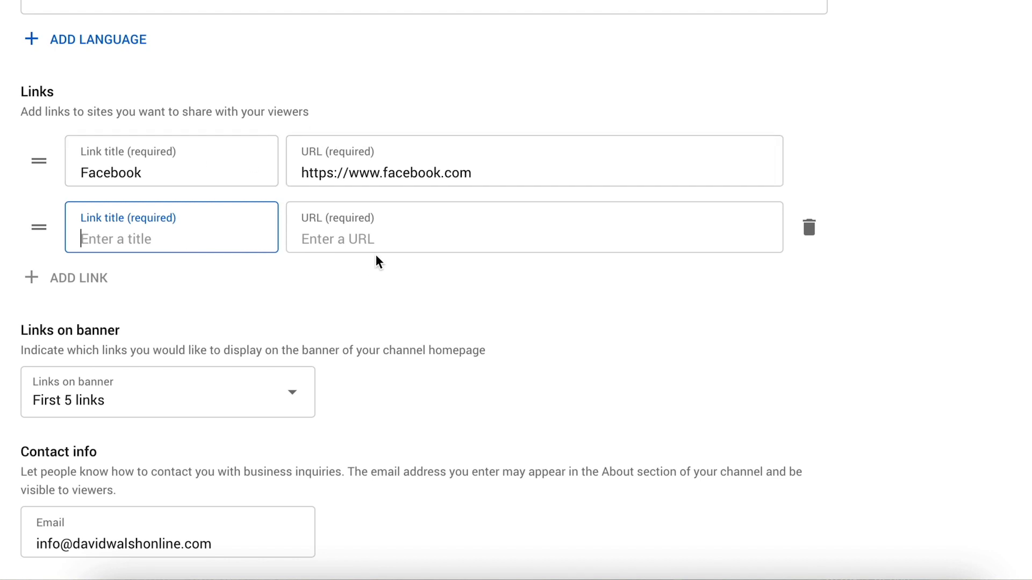
pyautogui.click(136, 409)
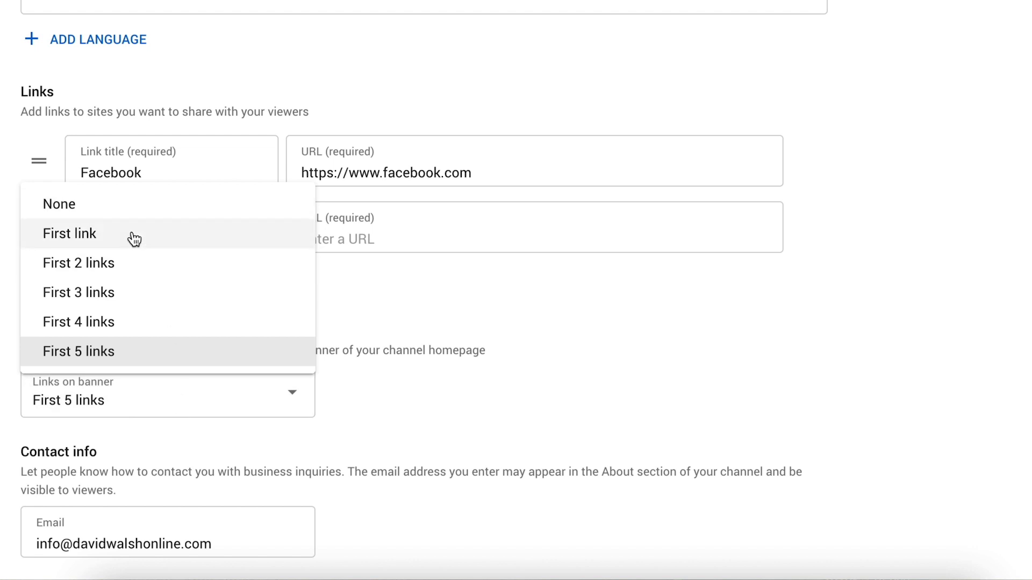
pyautogui.click(333, 264)
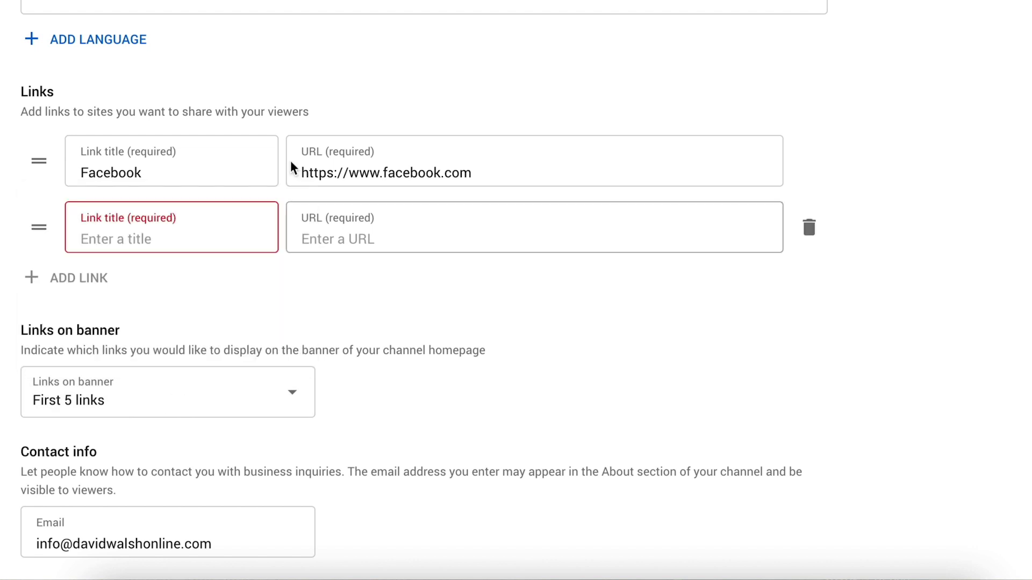
# Title the second link Instagram and check the contact e-mail field.
pyautogui.click(194, 177)
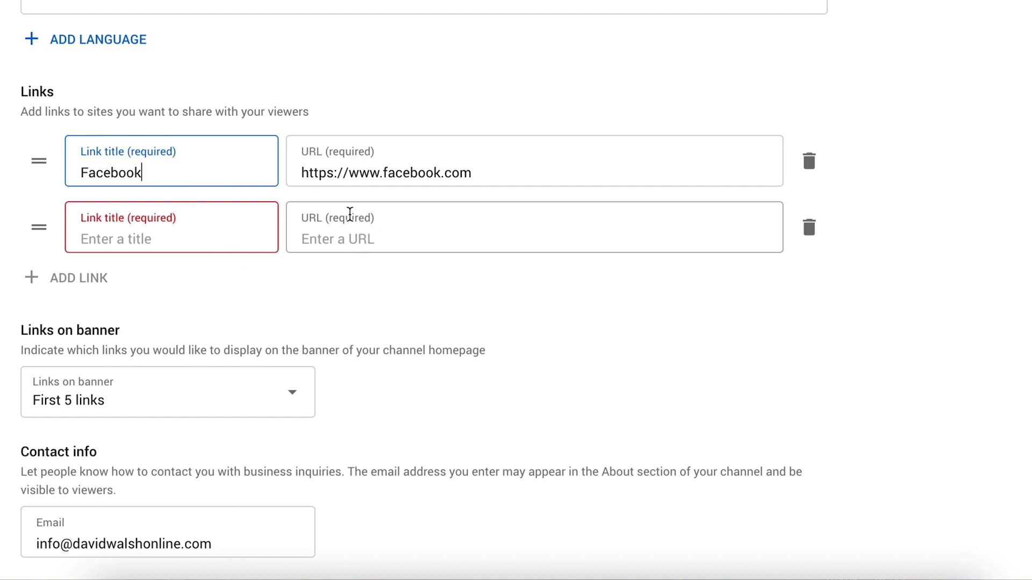
pyautogui.click(123, 241)
pyautogui.write('IN')
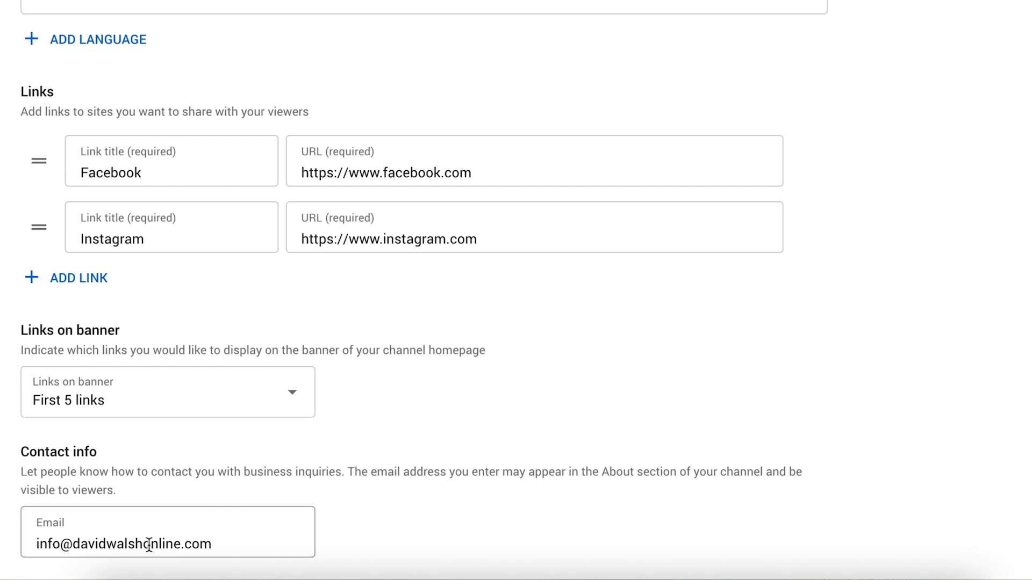
pyautogui.click(214, 544)
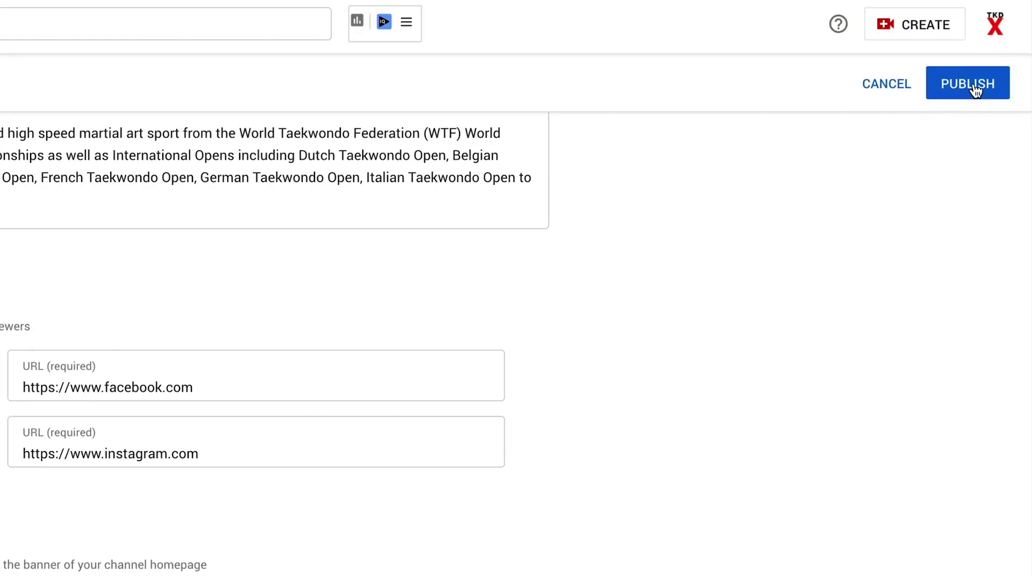
# Publish the channel customization changes so the Facebook and Instagram links are saved.
pyautogui.click(959, 91)
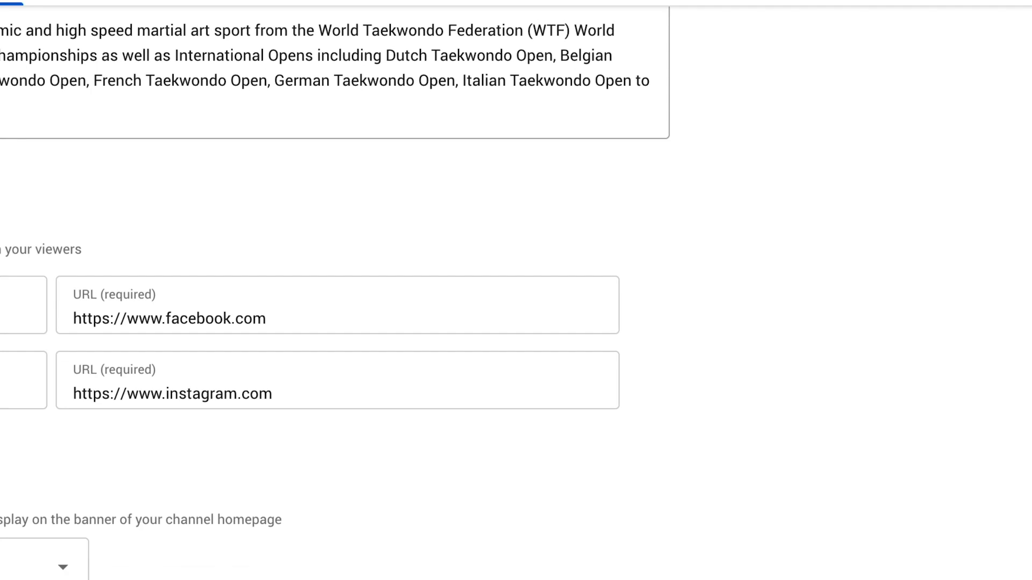
# Edit the first link's title, trying the words 'Page' and then 'Web'.
pyautogui.click(187, 286)
pyautogui.write('Page')
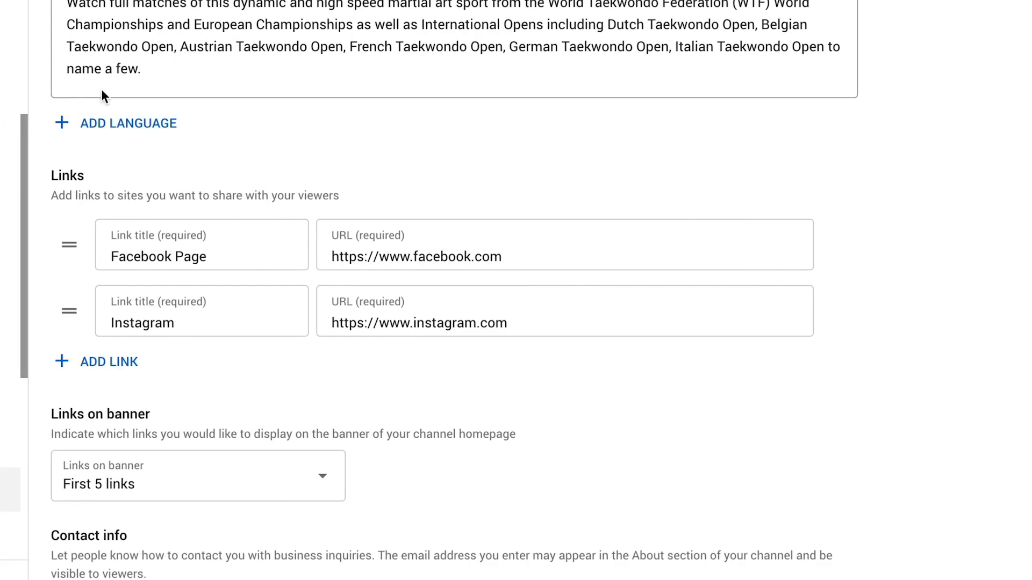
pyautogui.moveTo(215, 258); pyautogui.dragTo(51, 253)
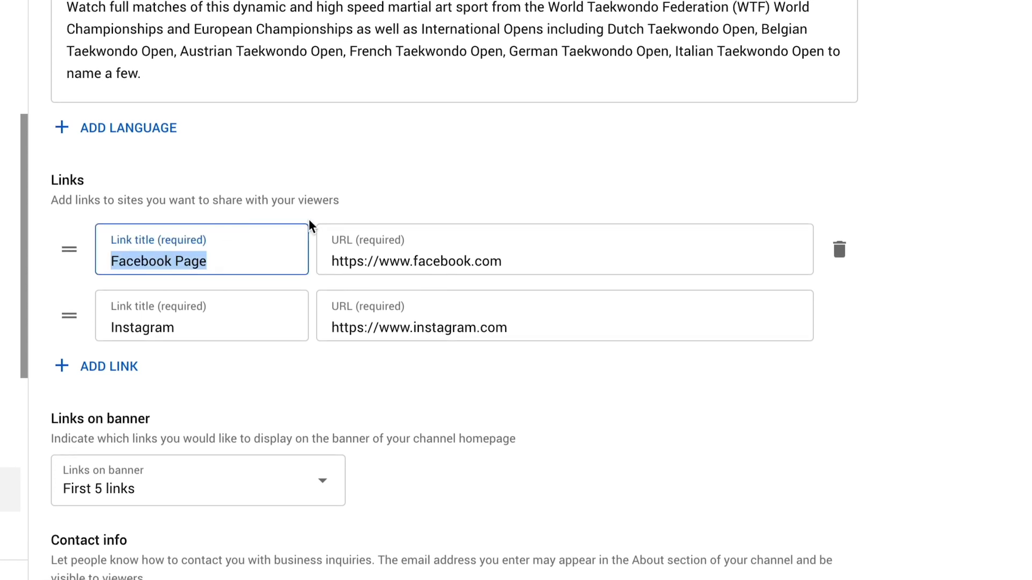
pyautogui.write('Website')
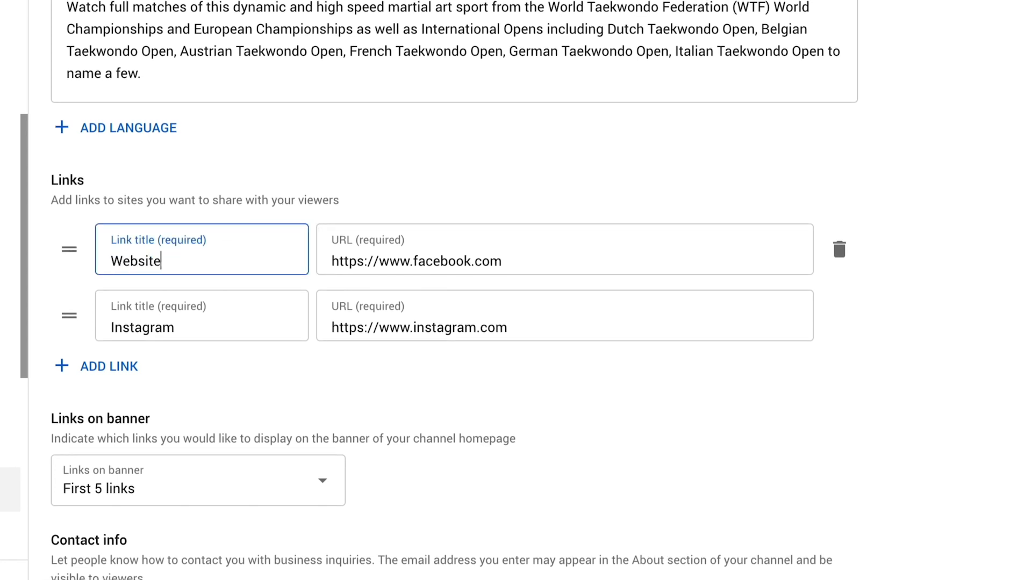
# Replace the first link title with 'Click Here to Watch 101 KOs'.
pyautogui.scroll(1, 205, 264)
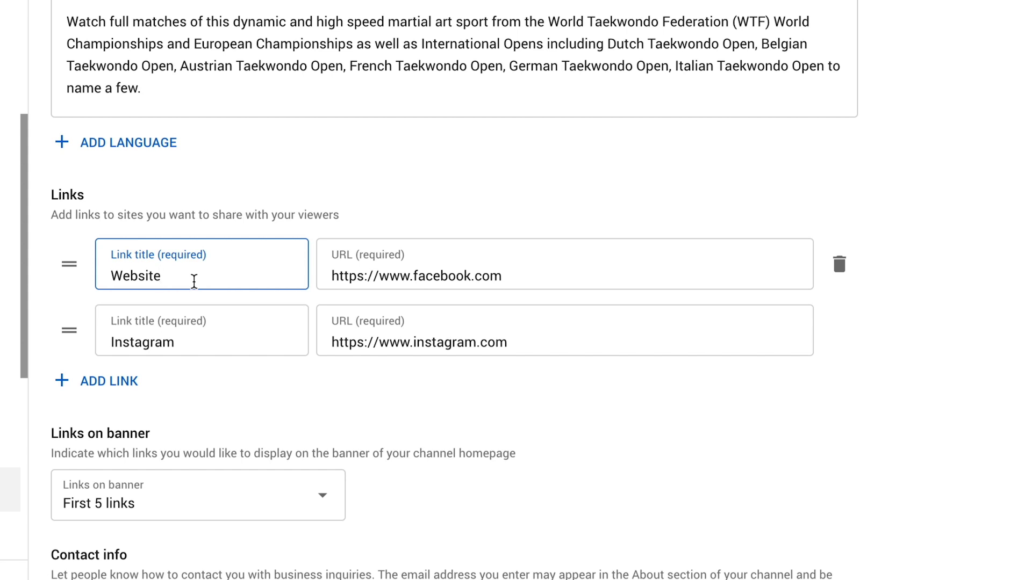
pyautogui.moveTo(192, 277); pyautogui.dragTo(84, 283)
pyautogui.press('Left')
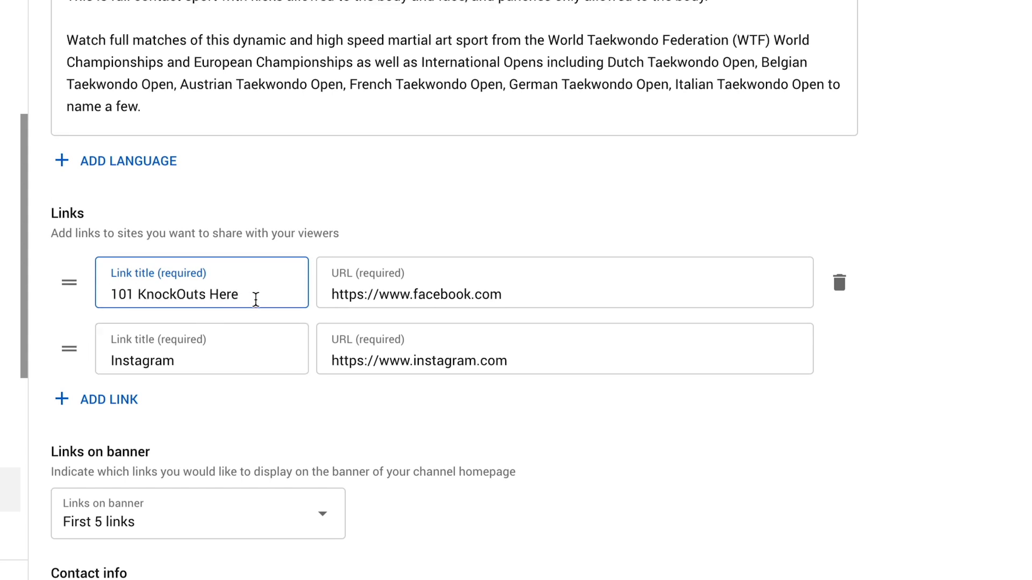
pyautogui.click(259, 293)
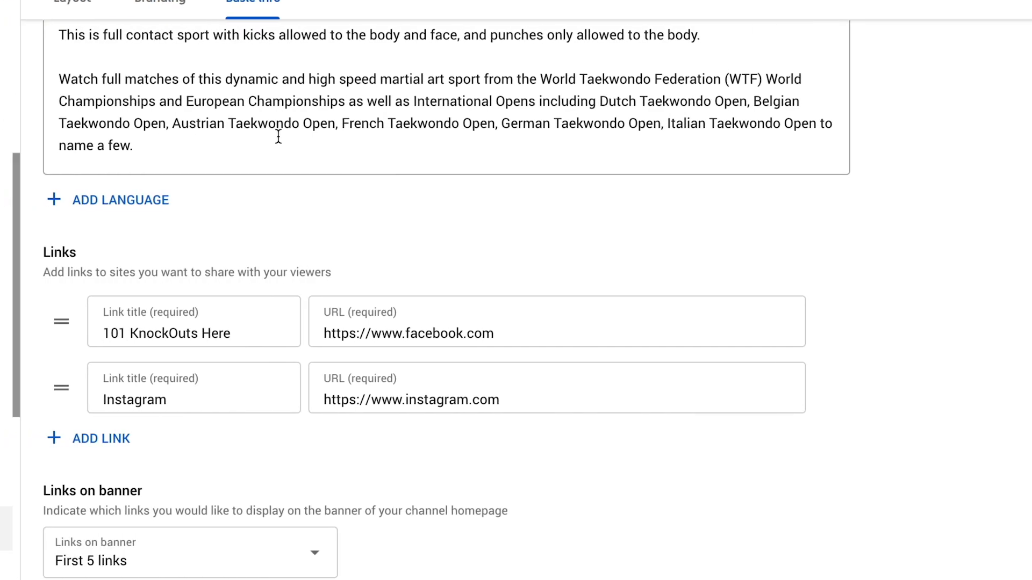
pyautogui.doubleClick(215, 333)
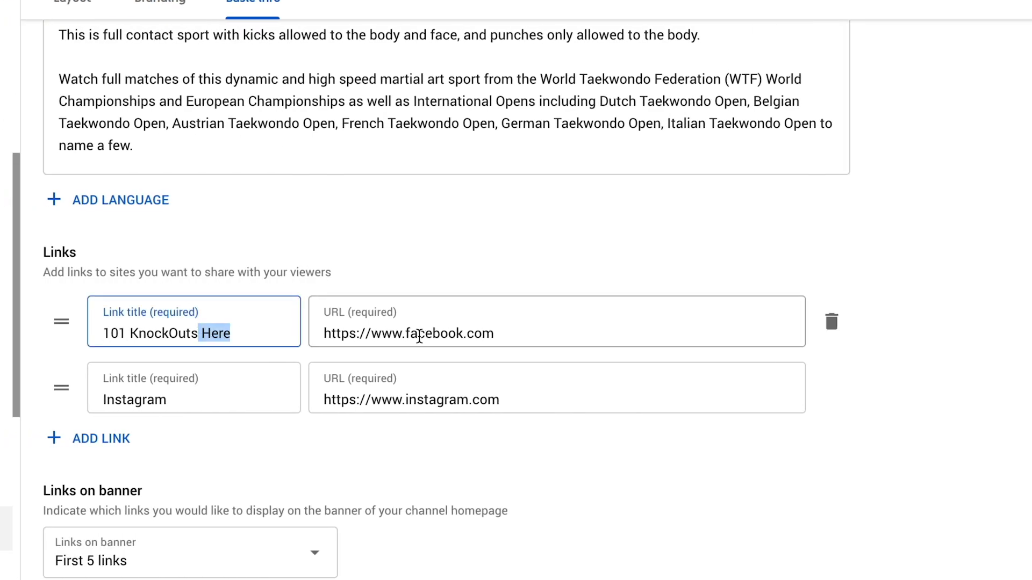
pyautogui.hotkey('ctrl', 'a')
pyautogui.write('Click Here to Watch 101 KOs')
pyautogui.hotkey('ctrl', 'shift', 'Left')
pyautogui.hotkey('ctrl', 'shift', 'Left')
pyautogui.hotkey('ctrl', 'shift', 'Left')
pyautogui.hotkey('ctrl', 'shift', 'Left')
pyautogui.hotkey('ctrl', 'shift', 'Left')
pyautogui.hotkey('ctrl', 'shift', 'Left')
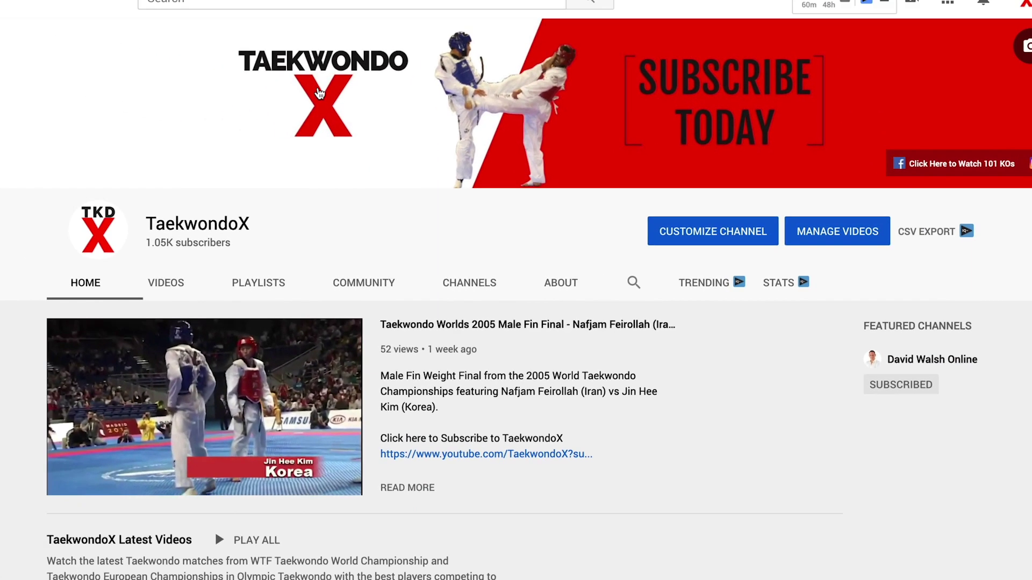
# Scroll the TaekwondoX homepage to review the Latest Videos, TKD Worlds 2005 and 2004 European shelves.
pyautogui.scroll(-5, 114, 47)
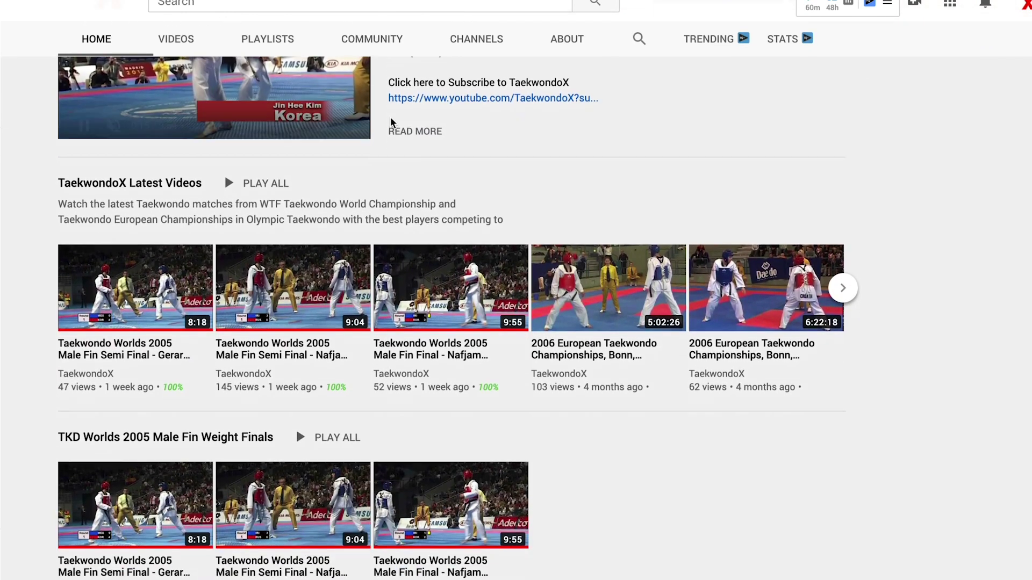
pyautogui.scroll(4, 391, 119)
pyautogui.scroll(-3, 293, 237)
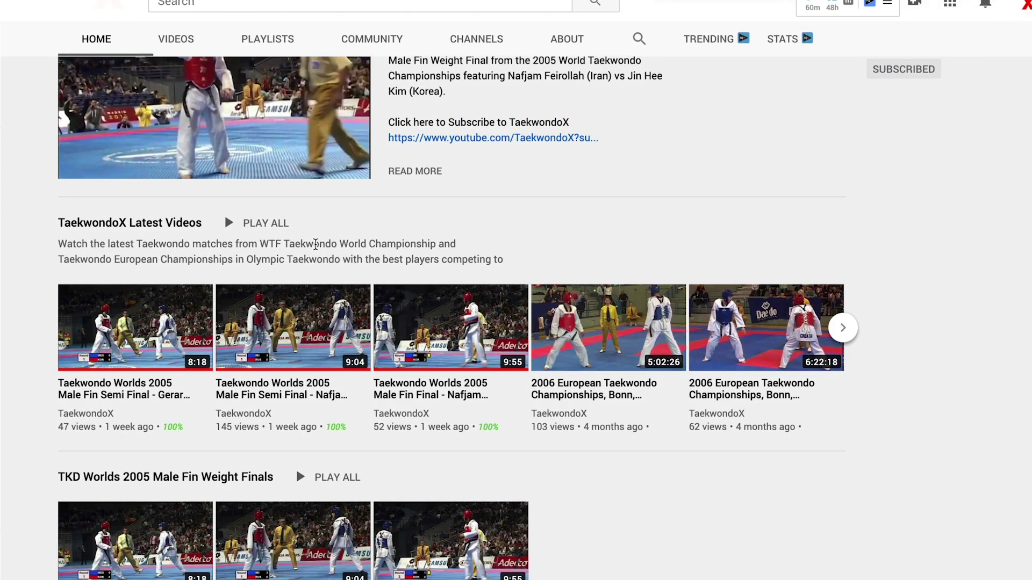
pyautogui.scroll(-2, 316, 245)
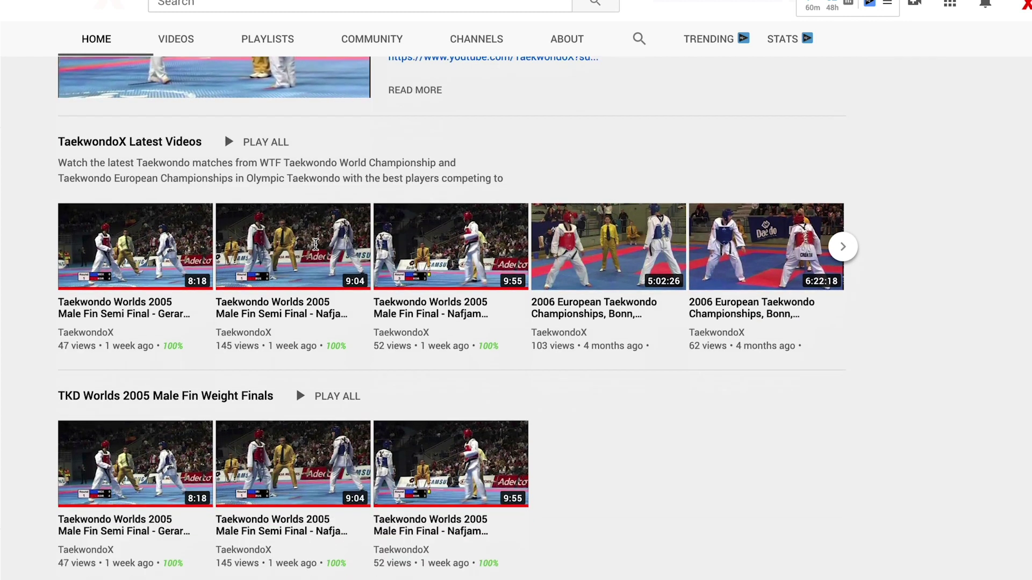
pyautogui.scroll(-1, 301, 269)
pyautogui.scroll(1, 263, 352)
pyautogui.scroll(2, 239, 388)
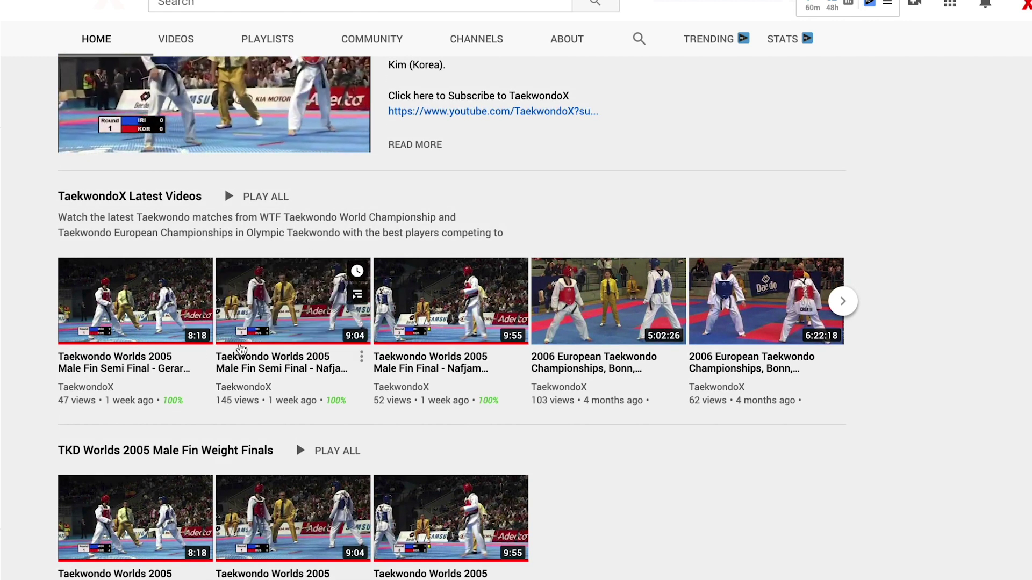
pyautogui.scroll(-4, 247, 349)
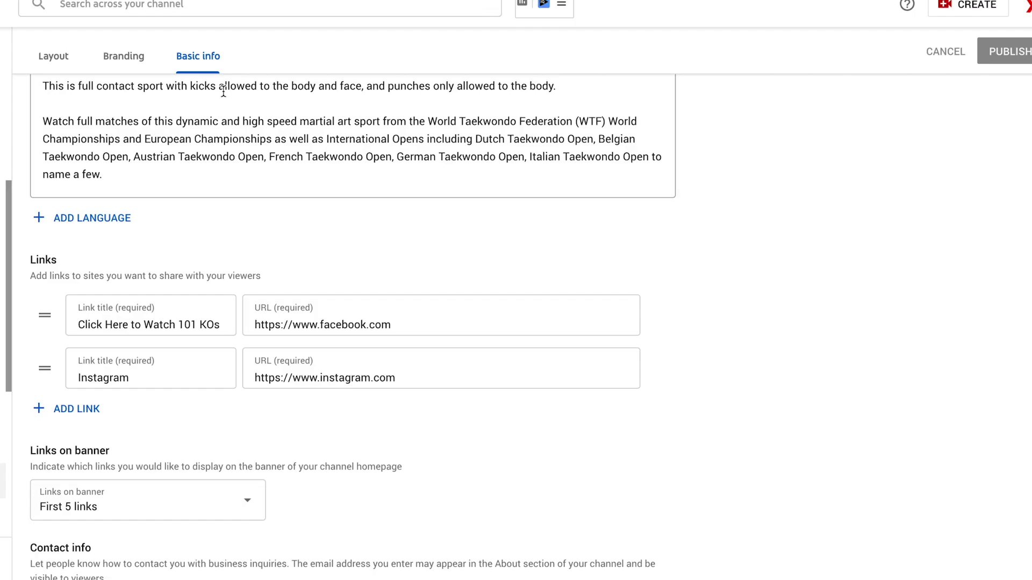
# In Layout, move TaekwondoX Latest Videos below TKD Worlds 2005 Male Fin Weight Finals.
pyautogui.scroll(10, 57, 121)
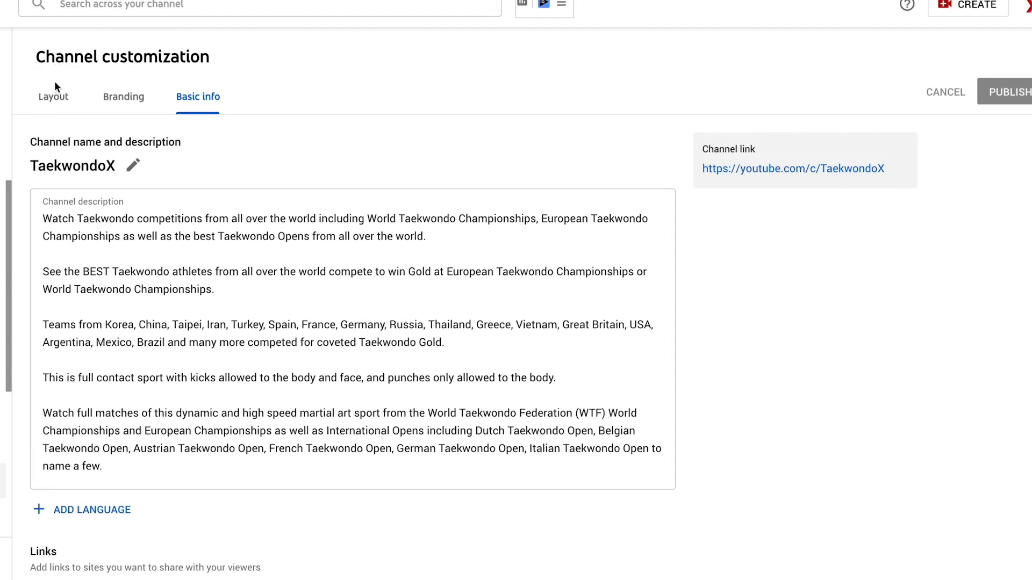
pyautogui.click(56, 103)
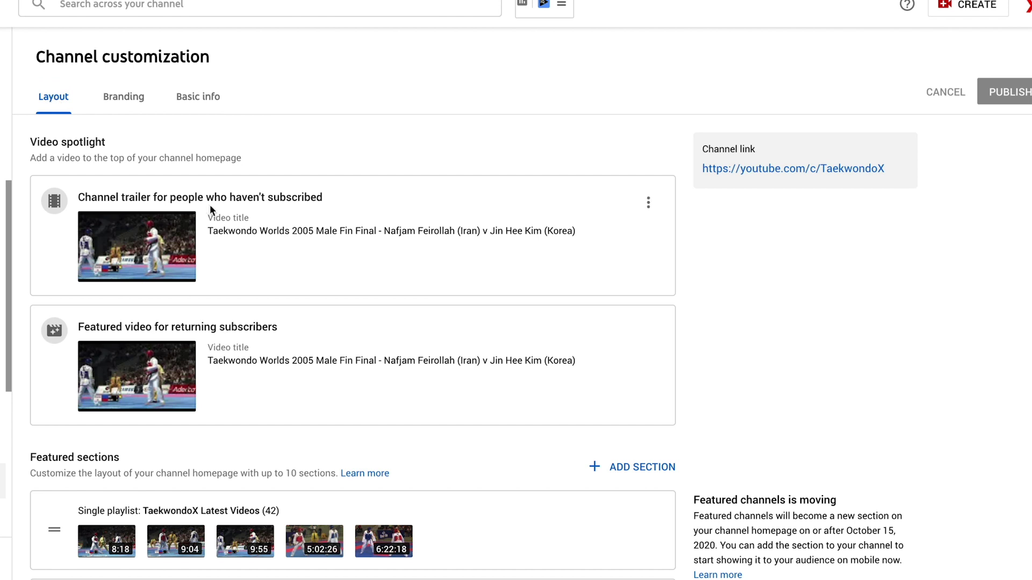
pyautogui.scroll(-6, 210, 208)
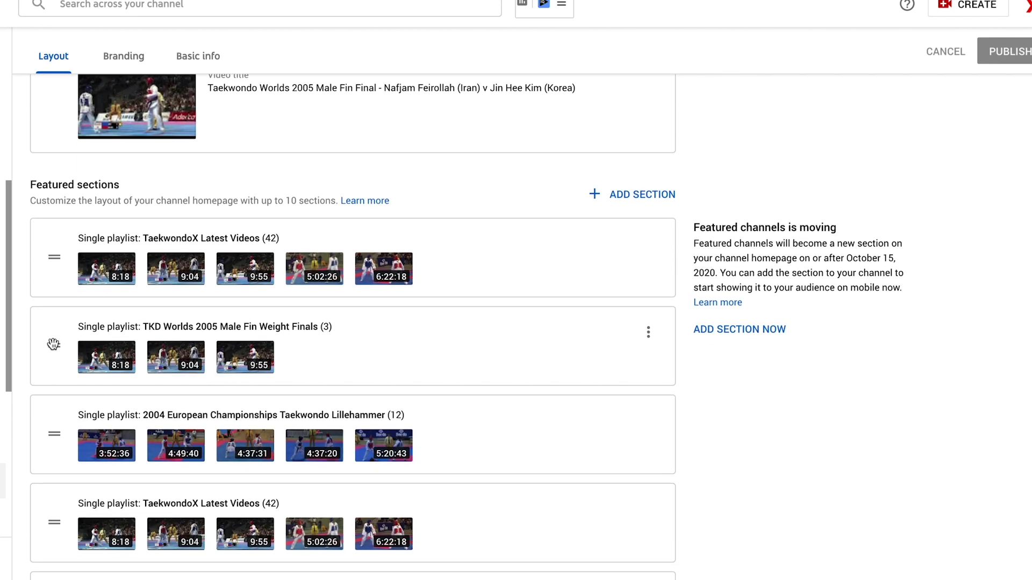
pyautogui.moveTo(53, 344)
pyautogui.mouseDown()
pyautogui.moveTo(81, 215)
pyautogui.moveTo(63, 211)
pyautogui.moveTo(56, 339)
pyautogui.mouseUp()
pyautogui.moveTo(56, 251); pyautogui.dragTo(61, 369)
pyautogui.scroll(1, 136, 306)
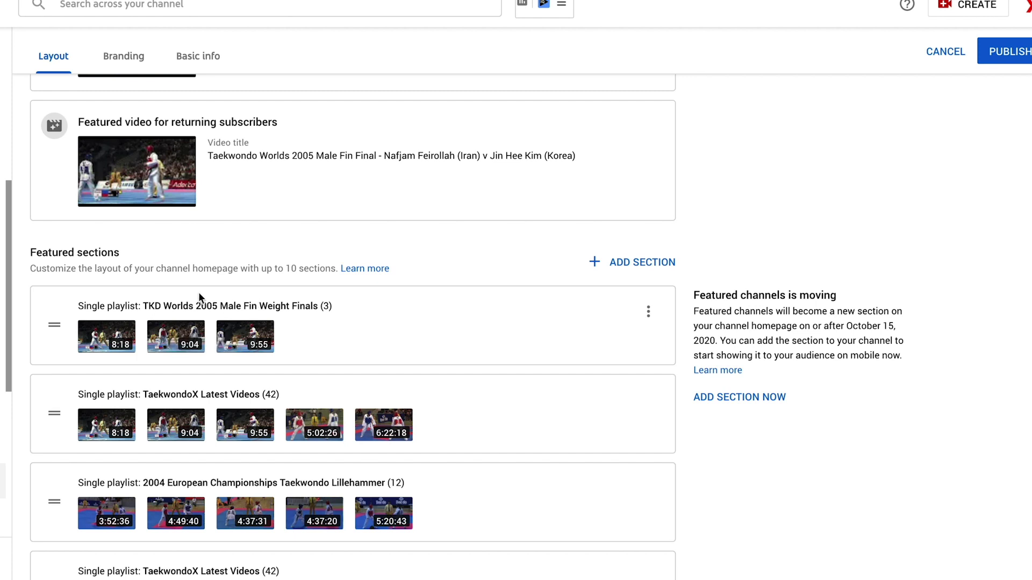
pyautogui.scroll(3, 199, 295)
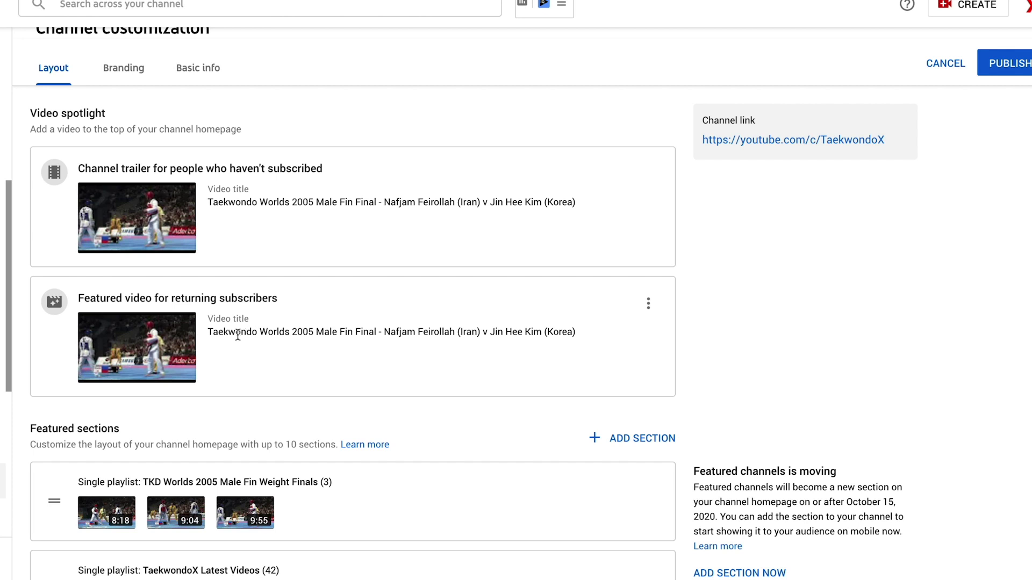
pyautogui.scroll(-2, 440, 407)
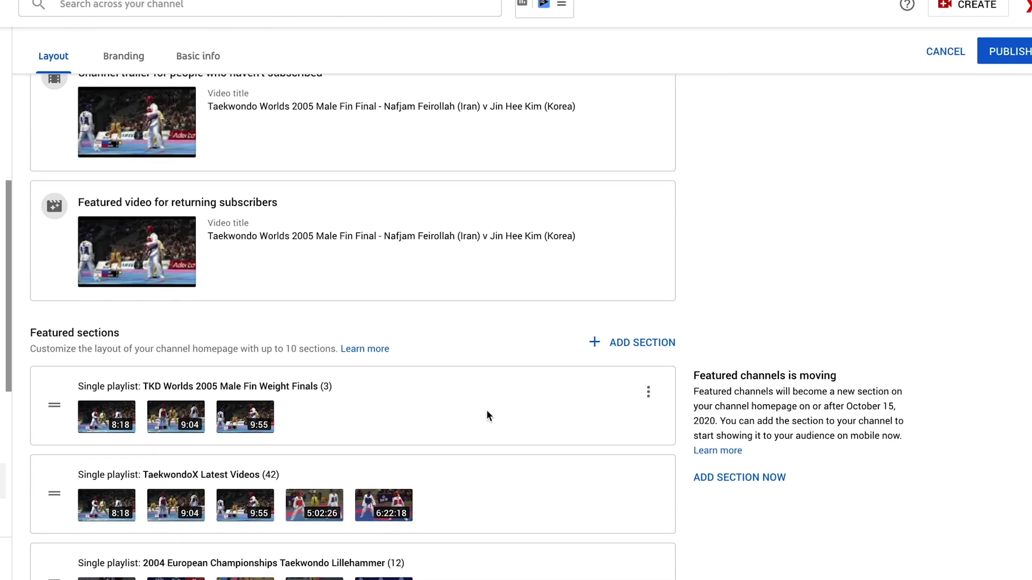